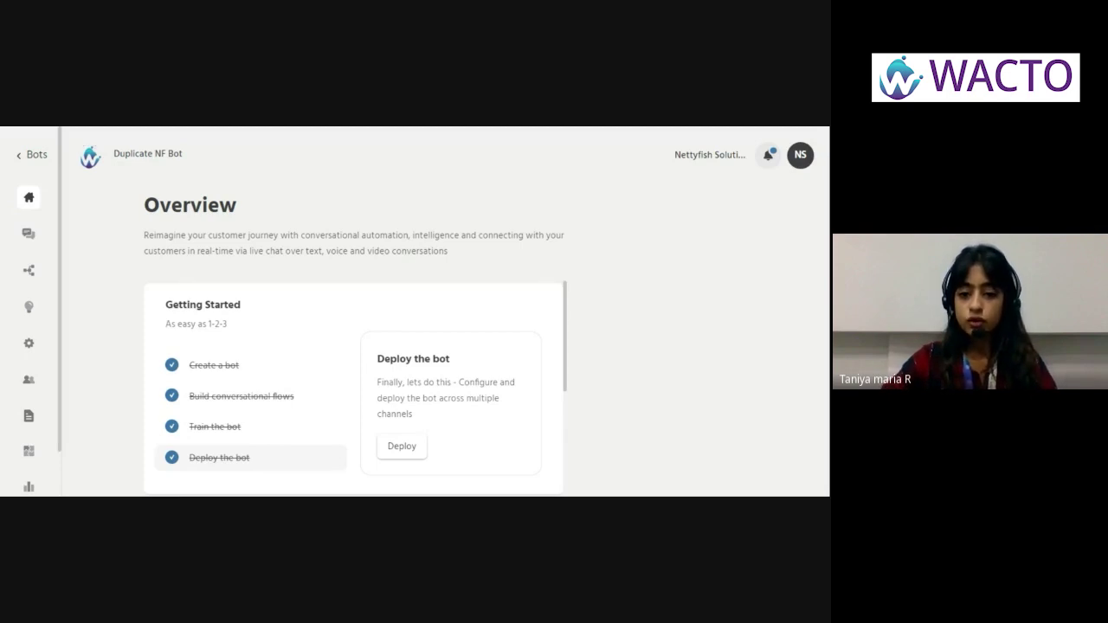
In the bot's flow builder, add a Send Message node with the message "hi" and place it just below the Start node.
left_click(29, 270)
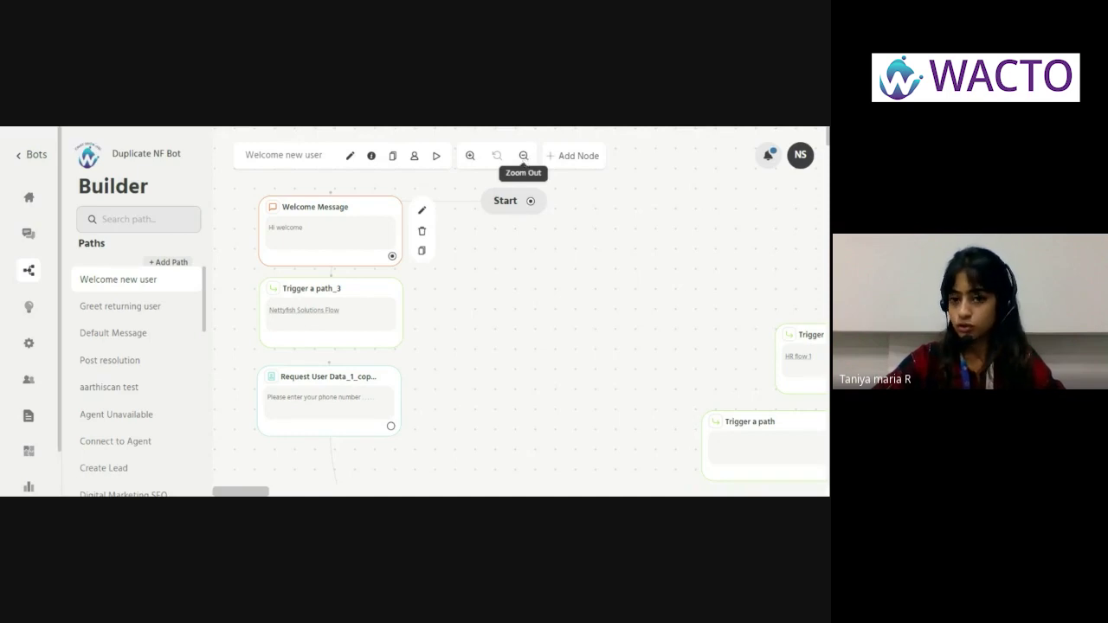
left_click(579, 158)
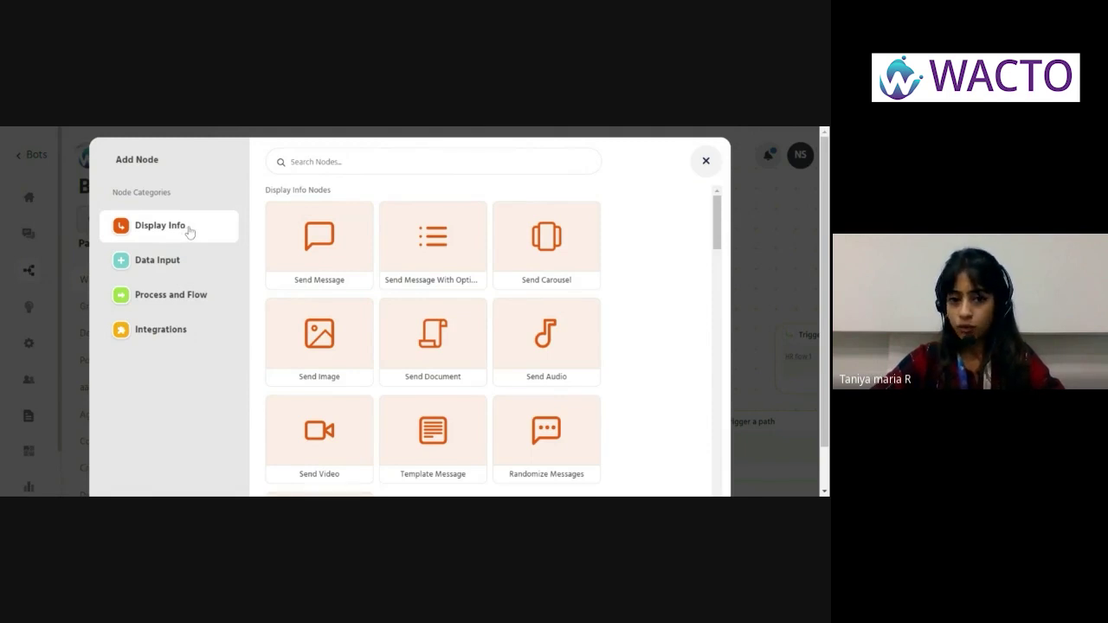
left_click(314, 242)
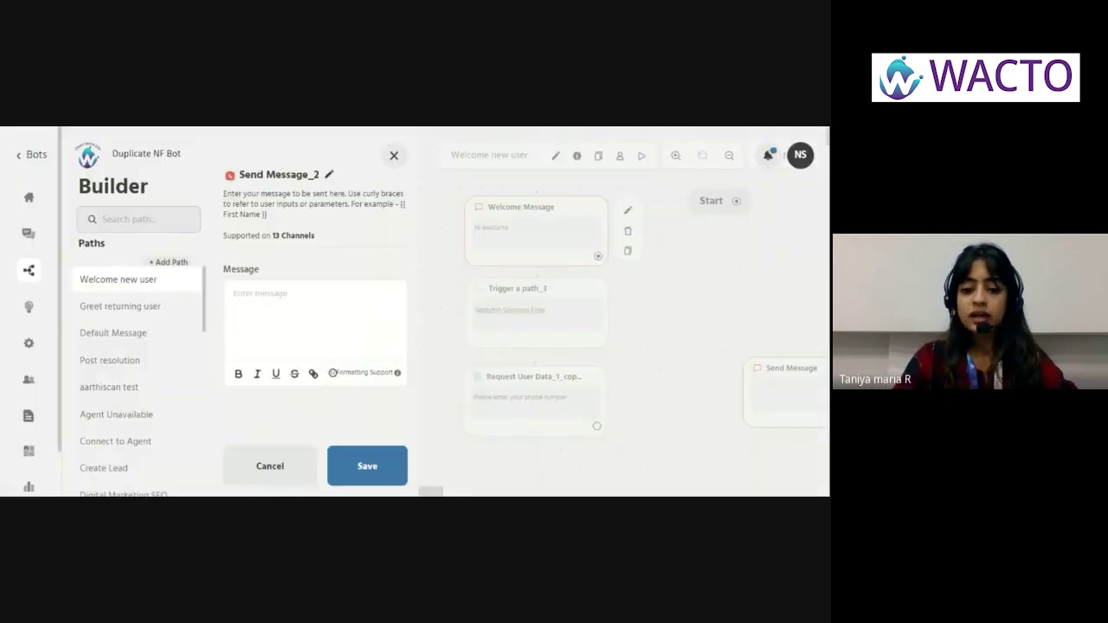
type("hi")
left_click(370, 467)
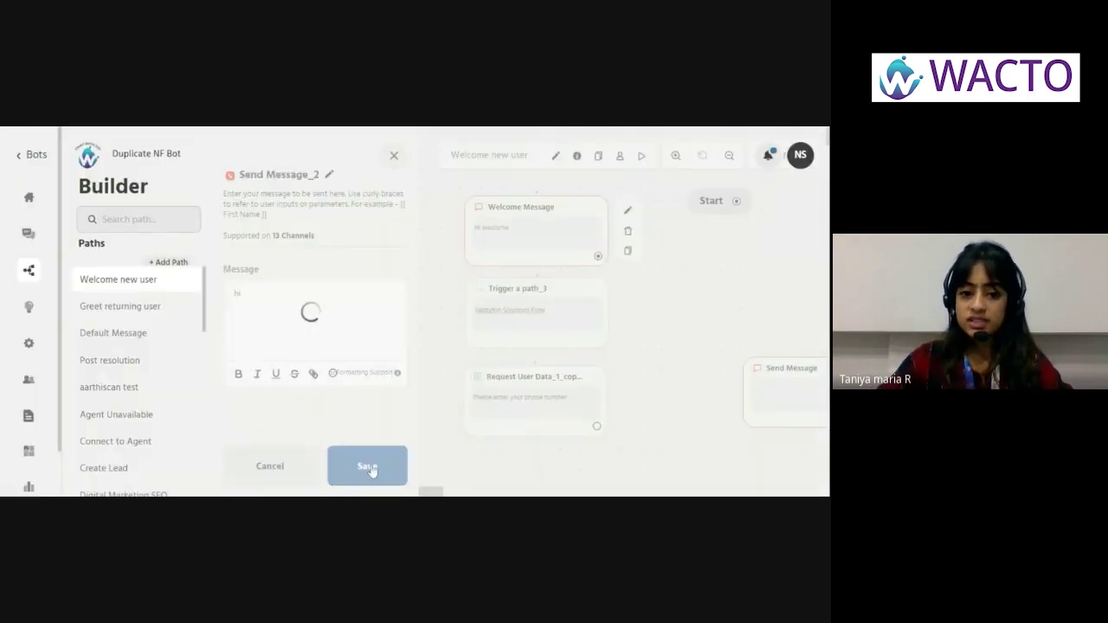
left_click_drag(598, 383, 629, 265)
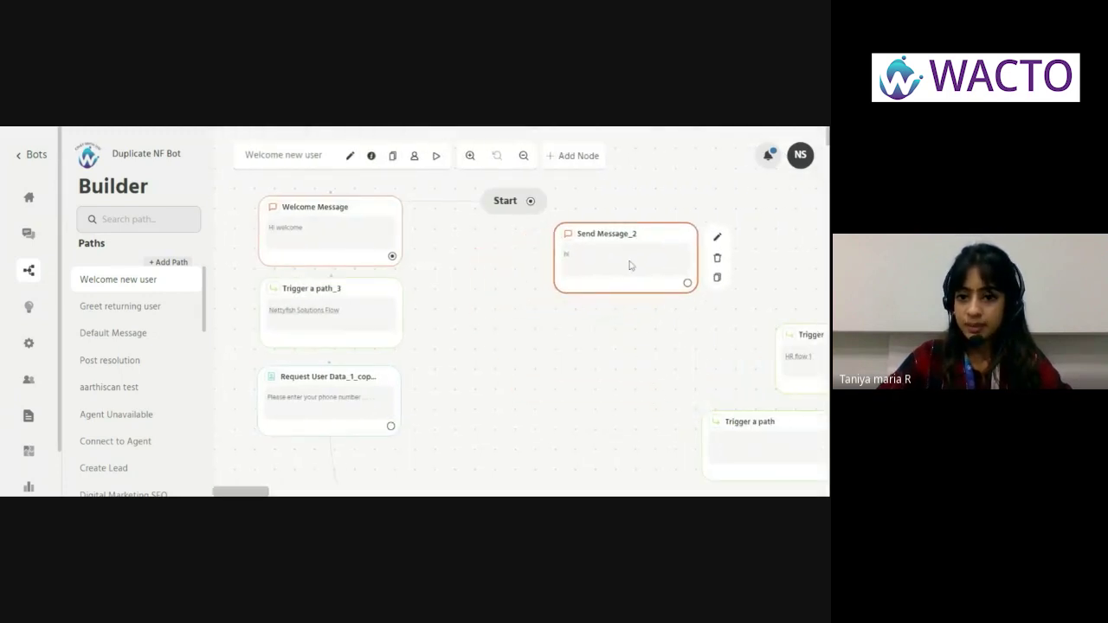
Add a Send Message With Options node and enter the message "these are the list of groceries :".
left_click(574, 159)
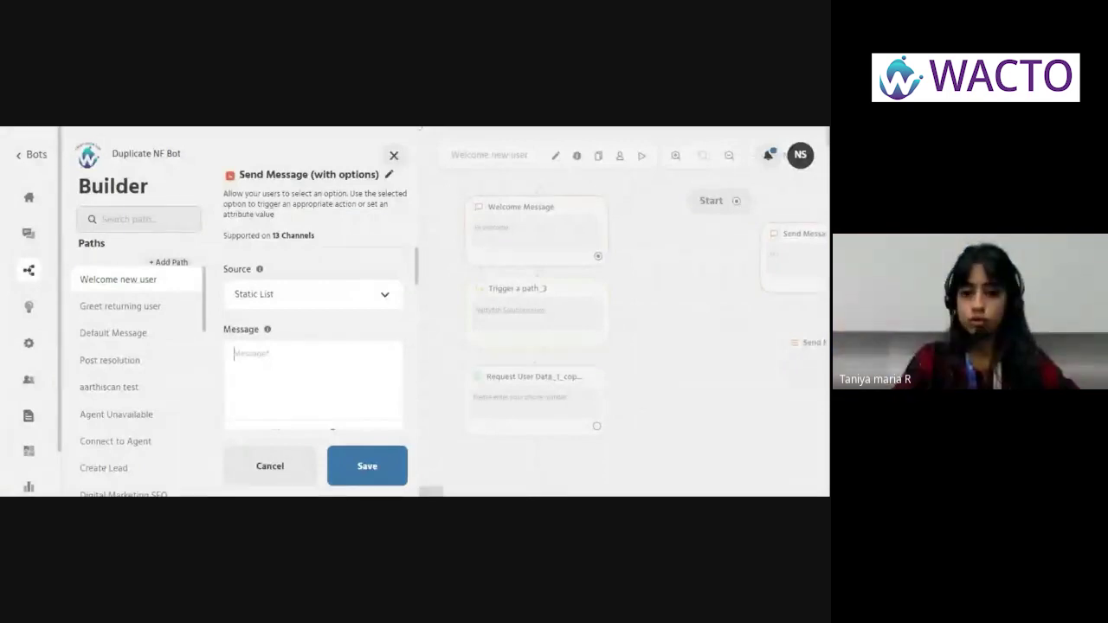
type("these")
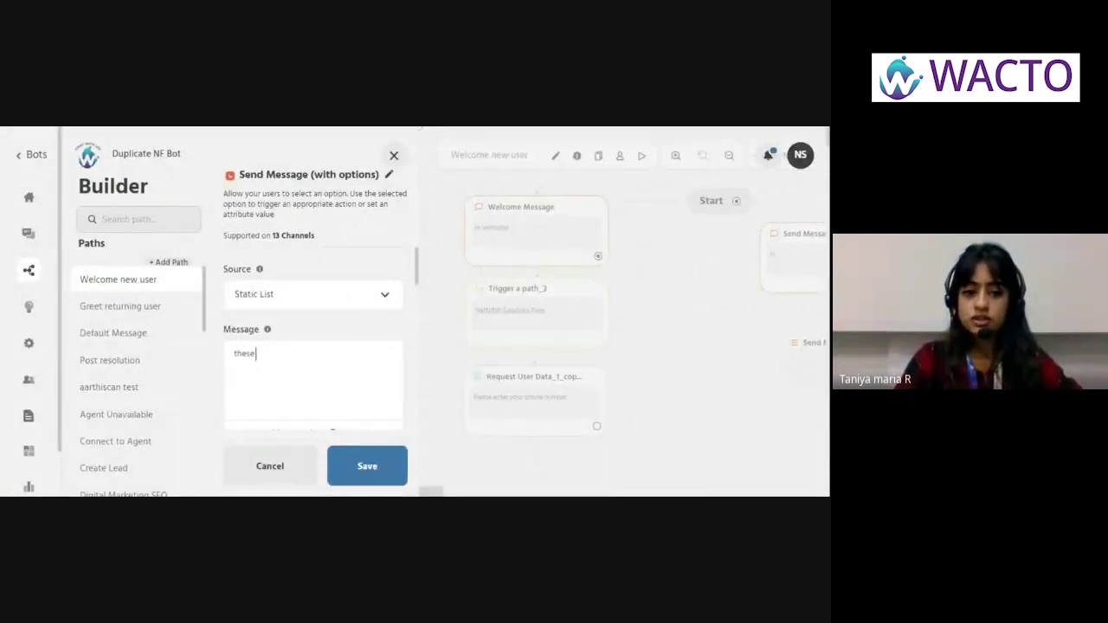
type(" ar ewthe l")
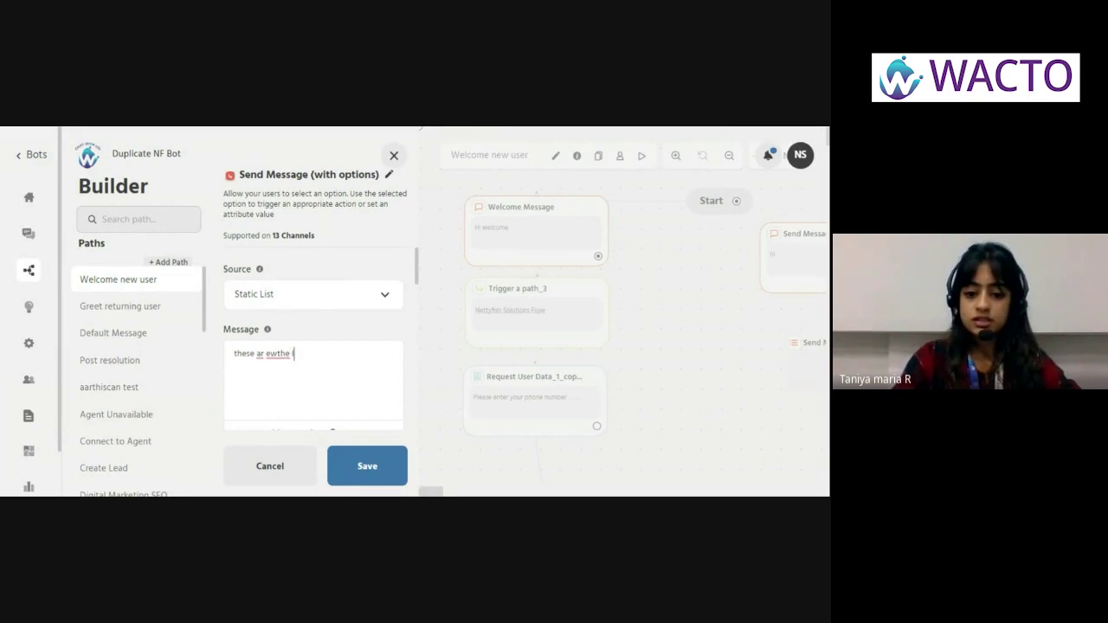
type("ist of groc")
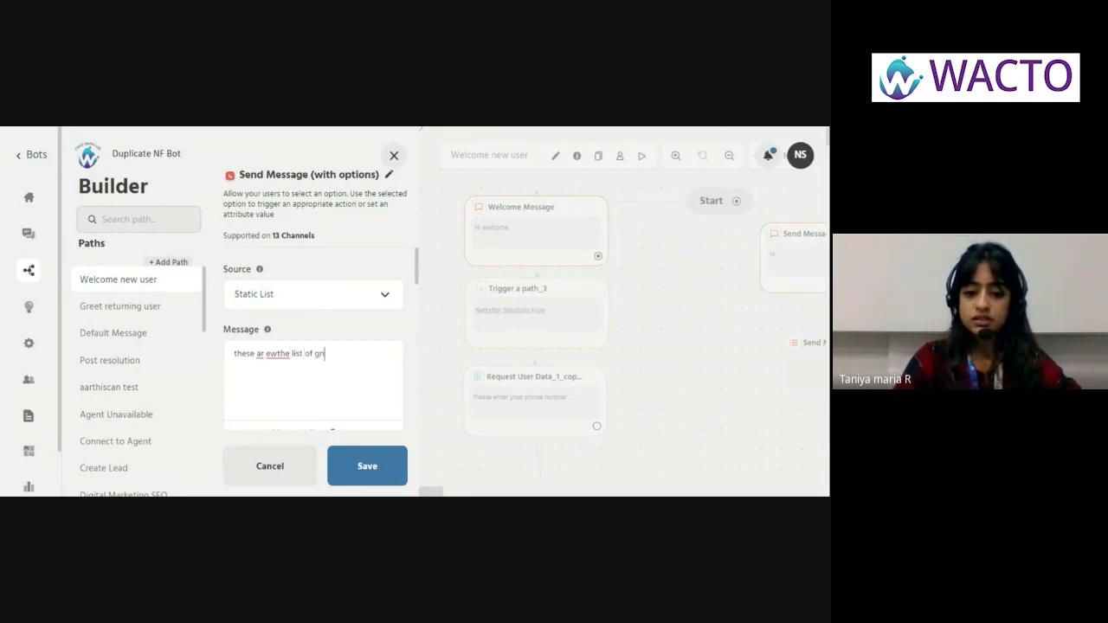
type("eries")
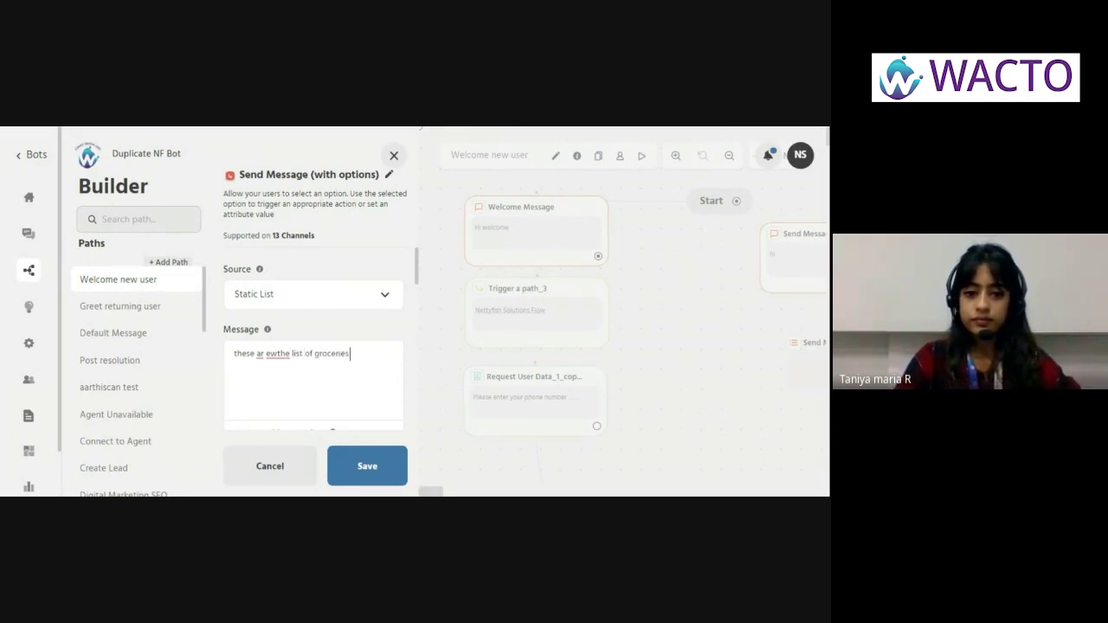
type(" :")
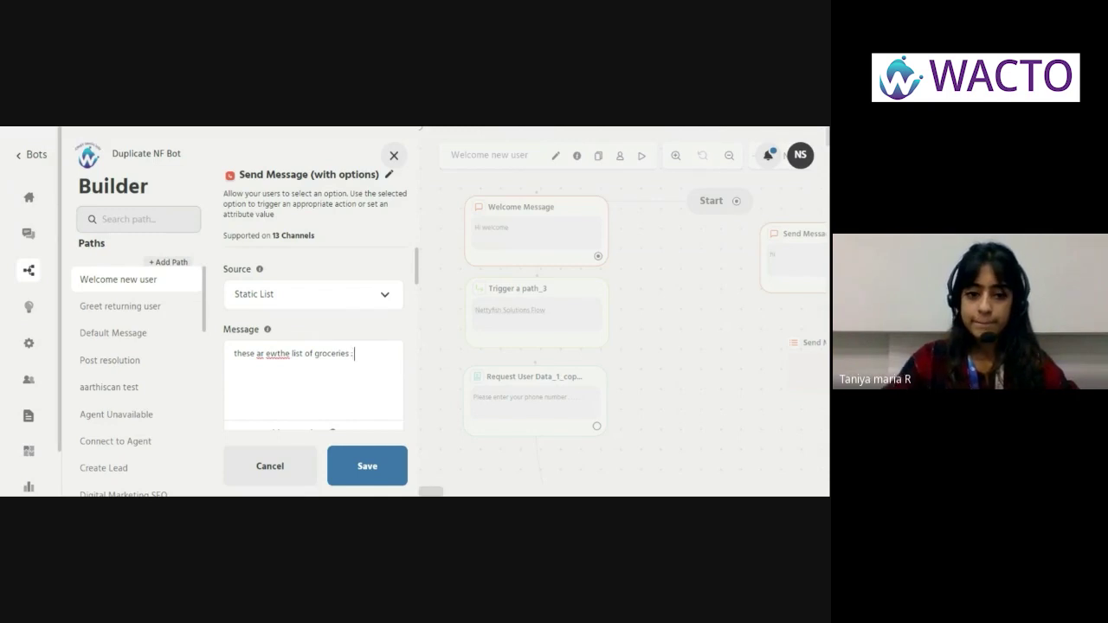
left_click(270, 355)
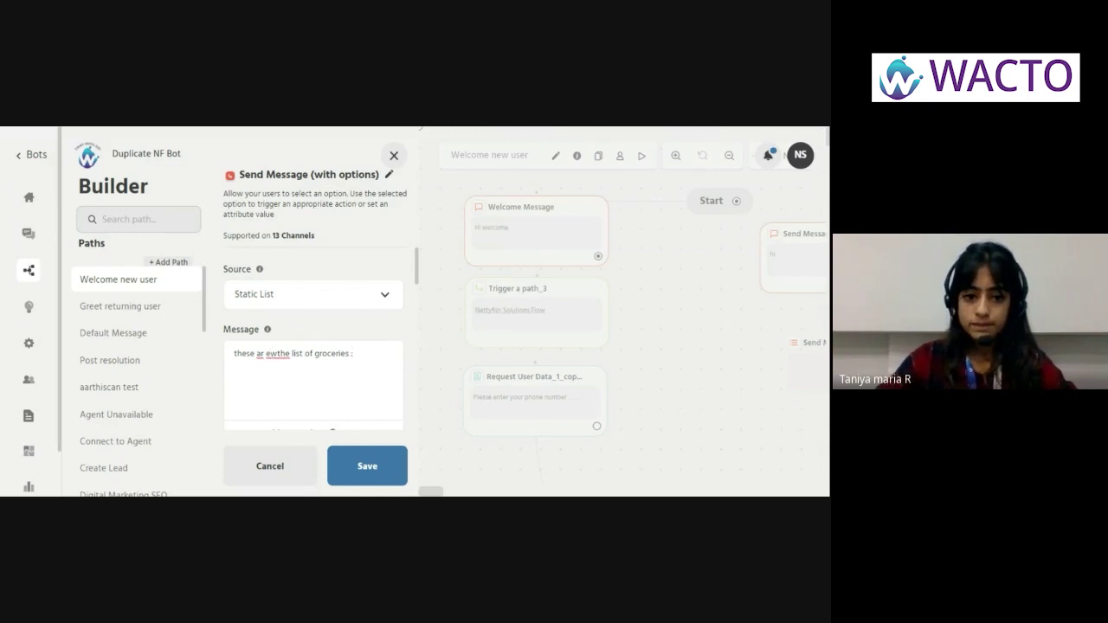
key("BackSpace")
key("BackSpace")
key("BackSpace")
type("re")
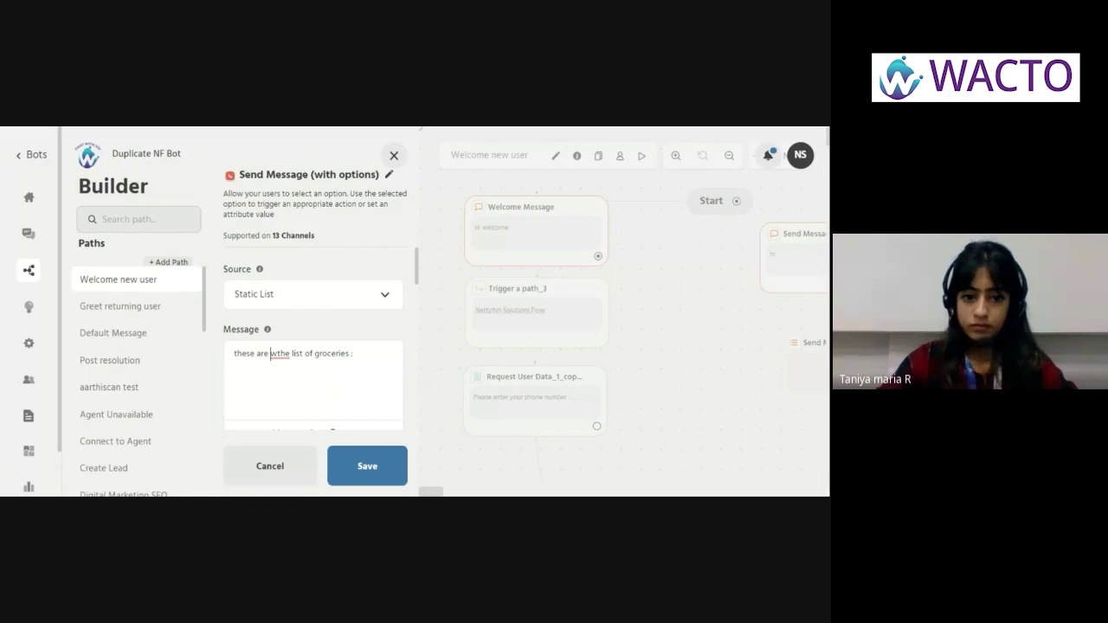
key("Delete")
Add the options "bakery", "dairy" and "oil" to the message, save the node and move it slightly up on the canvas.
scroll(314, 346, "down", 1)
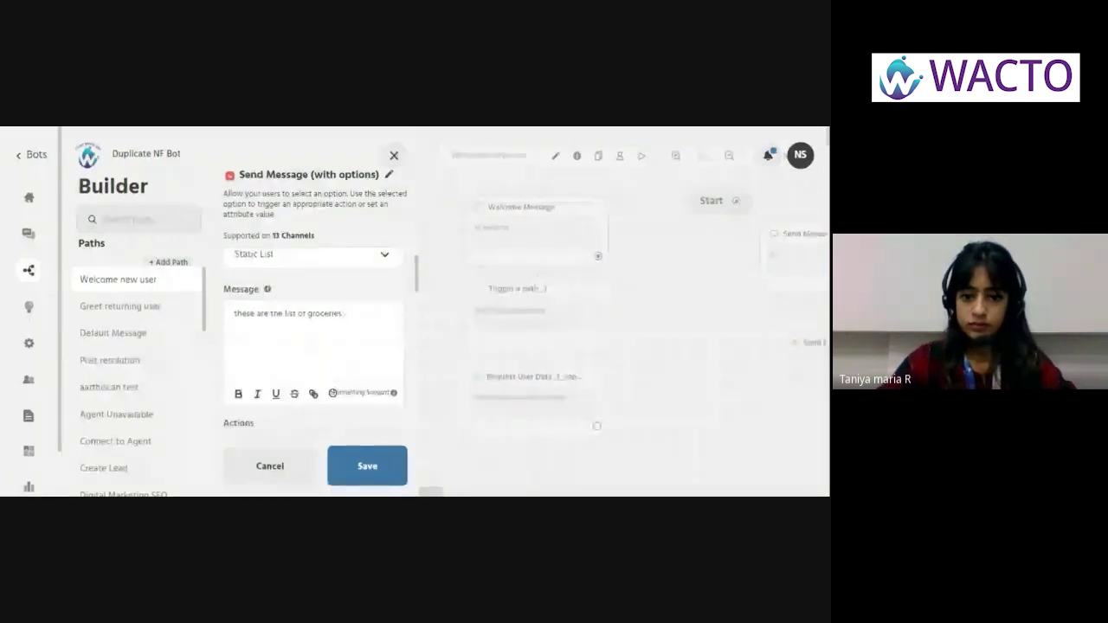
scroll(347, 378, "down", 6)
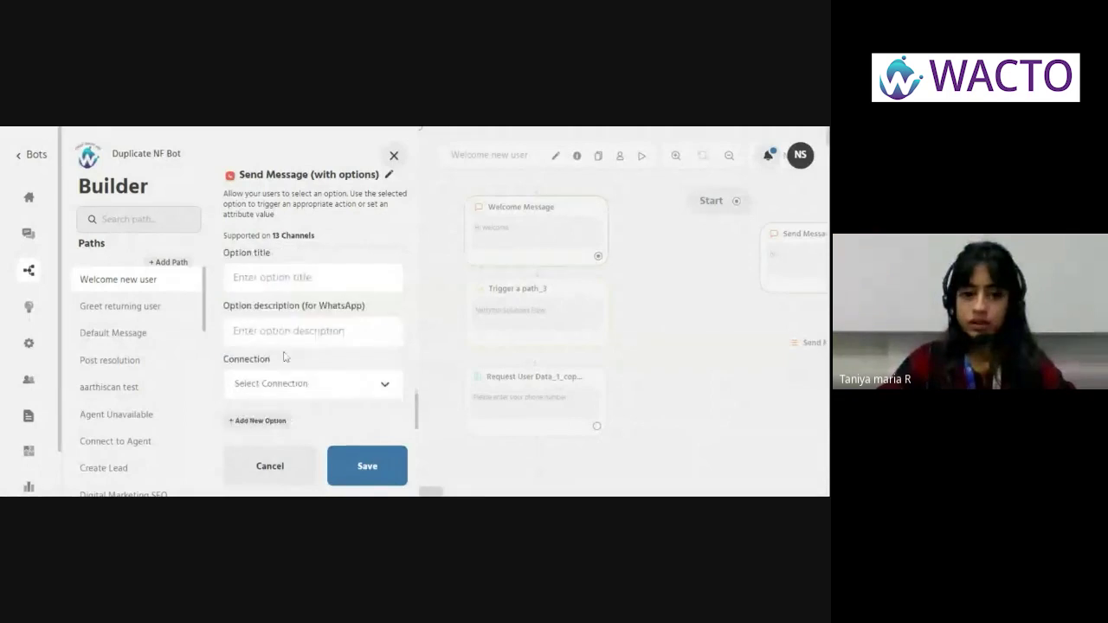
scroll(285, 356, "up", 5)
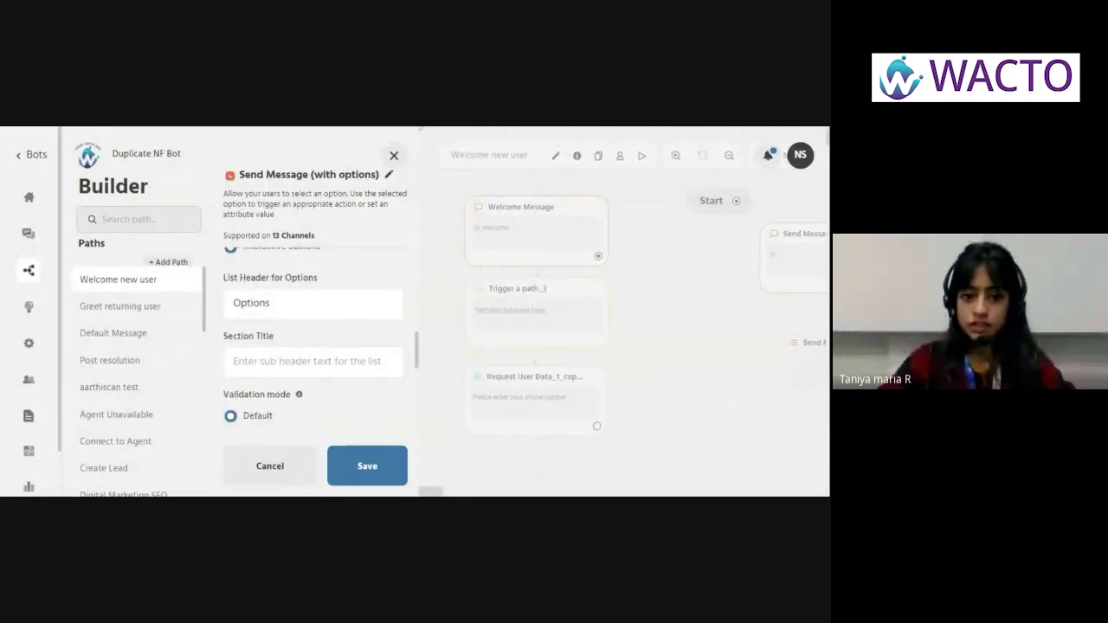
left_click_drag(419, 360, 419, 406)
left_click(233, 354)
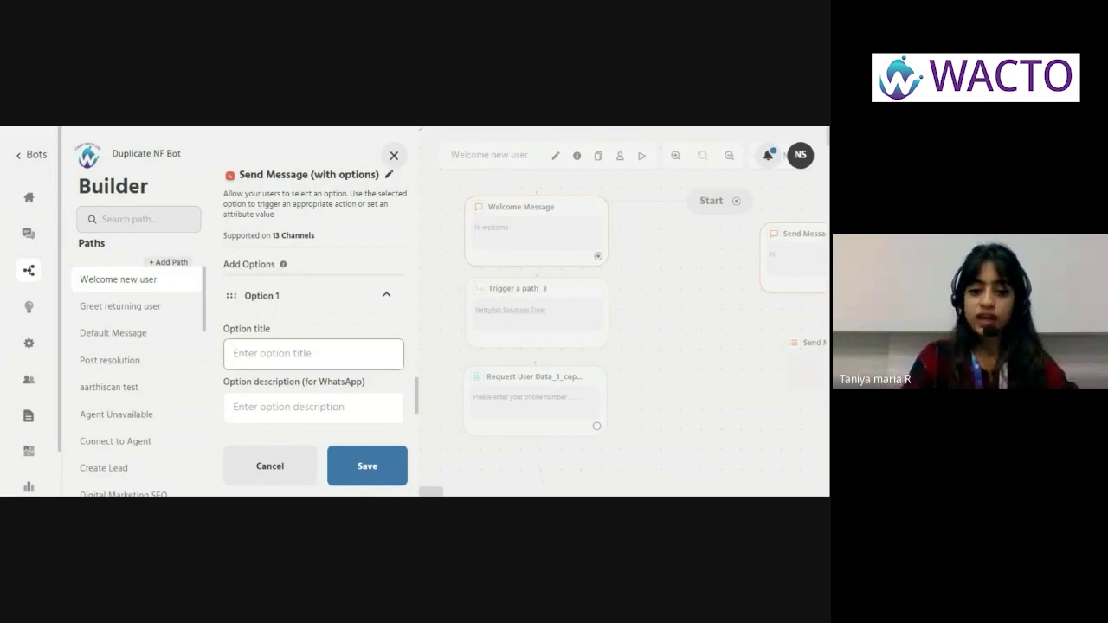
type("h")
key("BackSpace")
type("bakery")
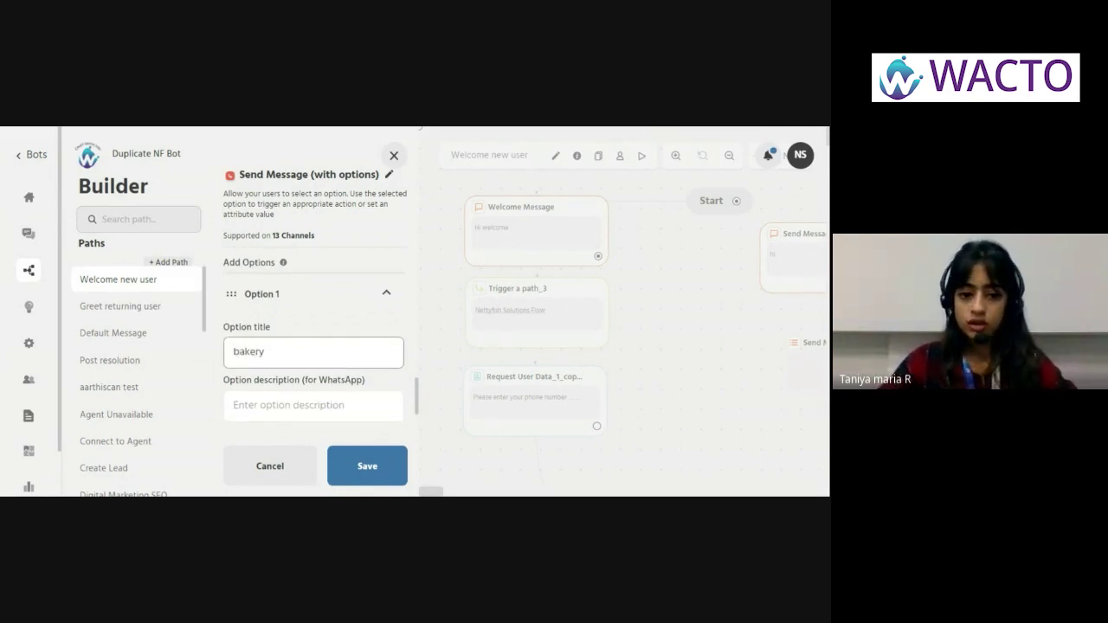
scroll(313, 364, "down", 2)
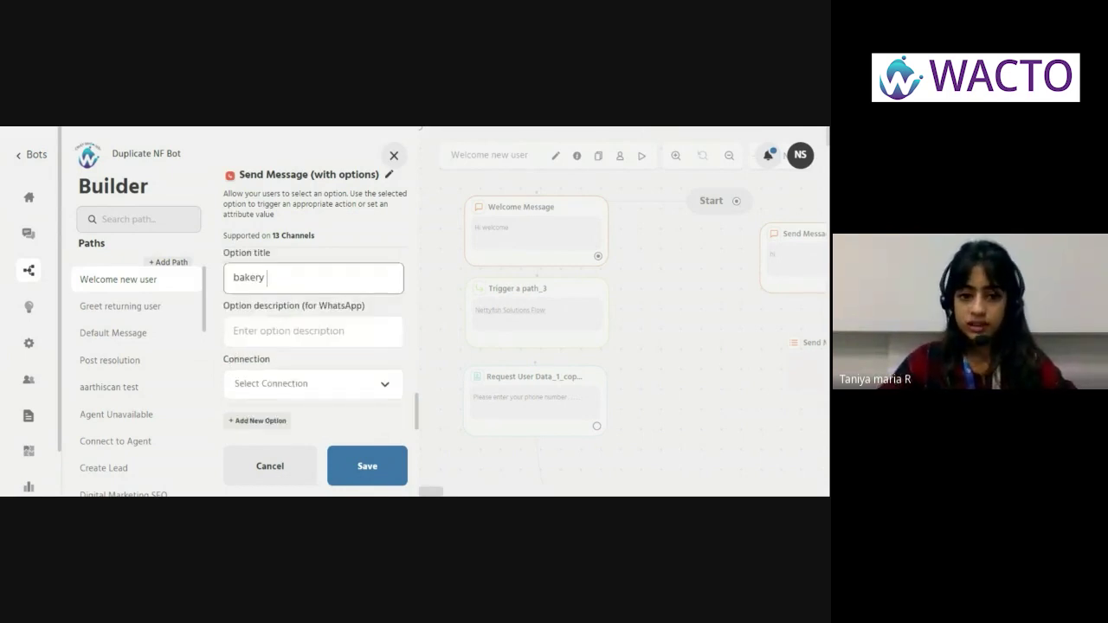
left_click(279, 421)
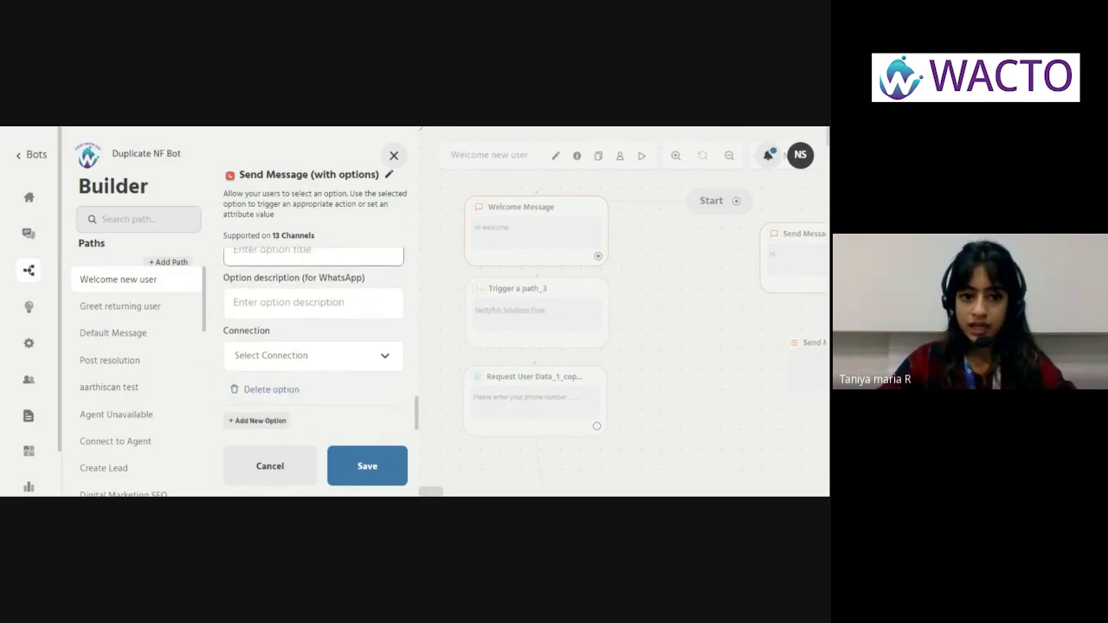
type("dairy")
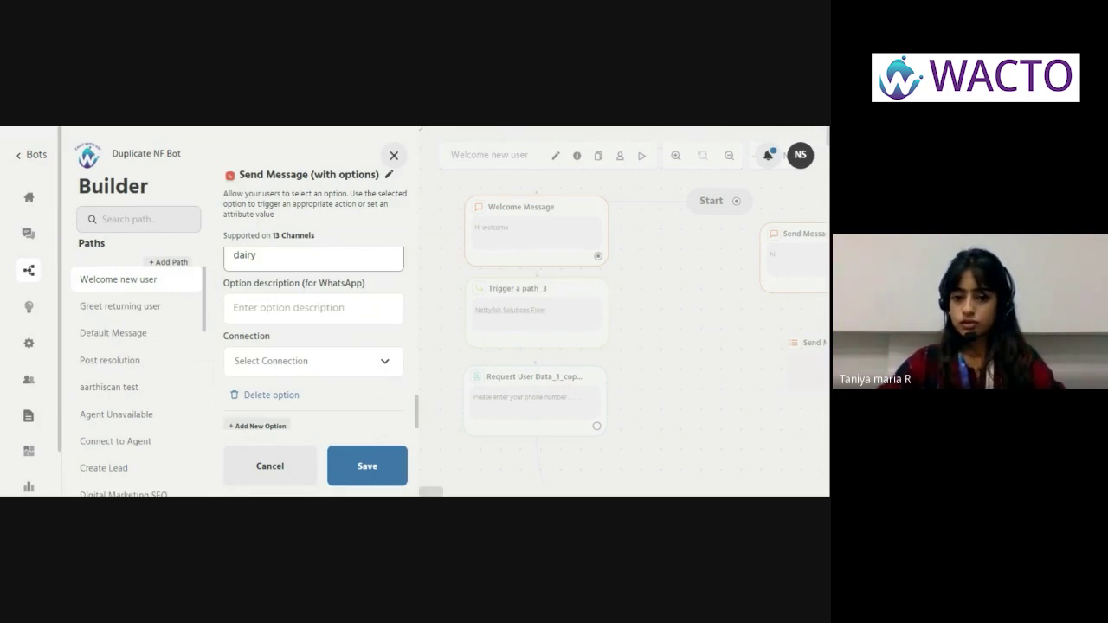
left_click(367, 466)
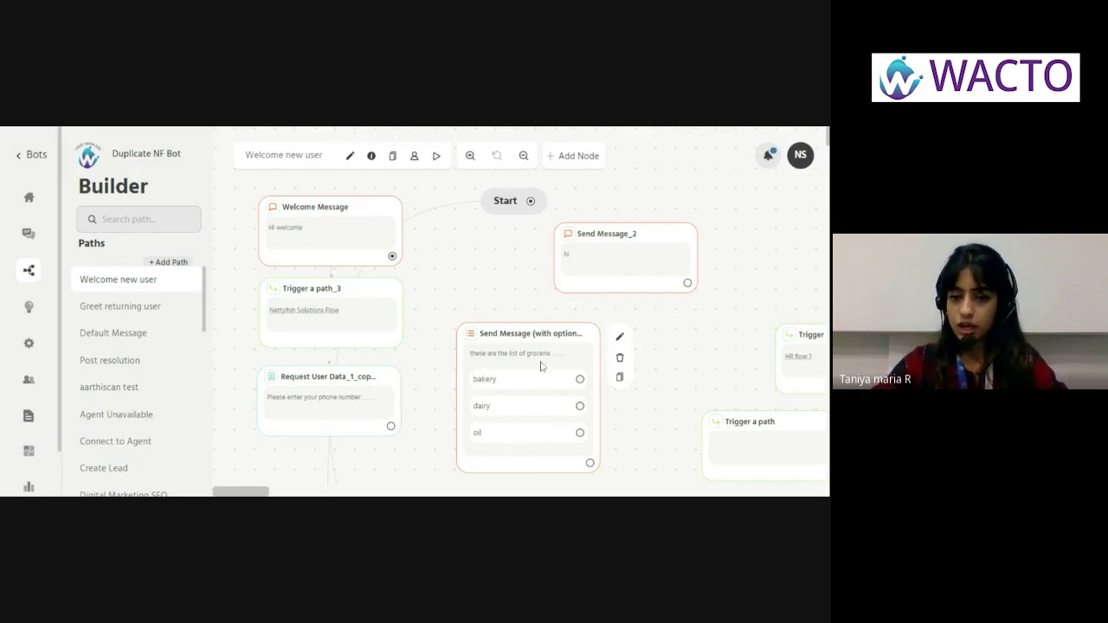
left_click_drag(539, 366, 530, 344)
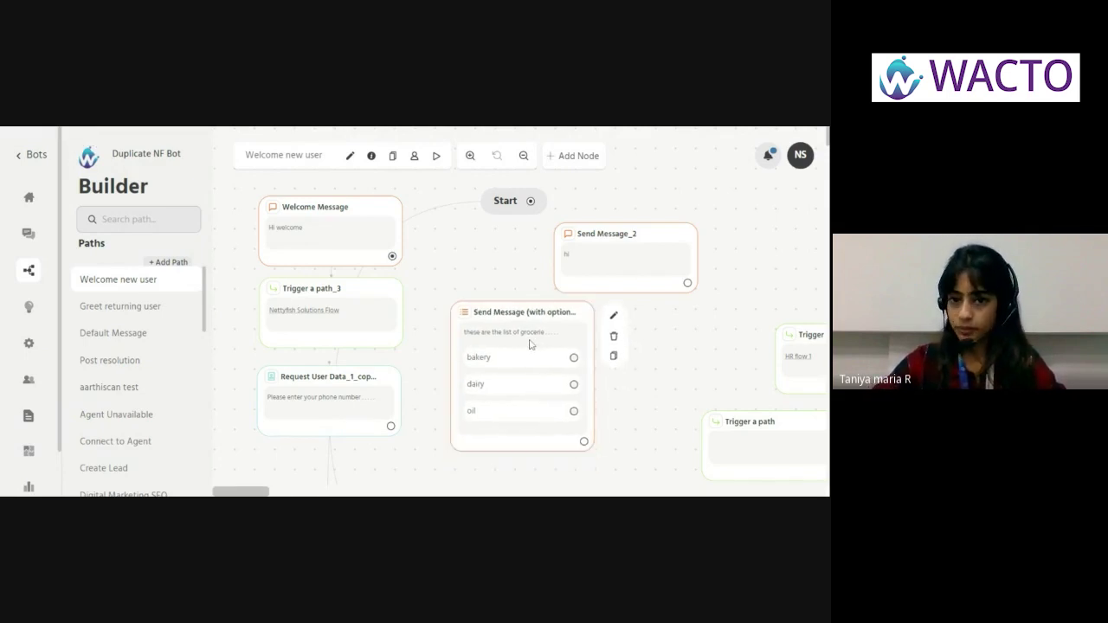
Add a Send Carousel node and give its first card the heading "shorts" and the subheading "mrp : 399/-".
left_click(565, 159)
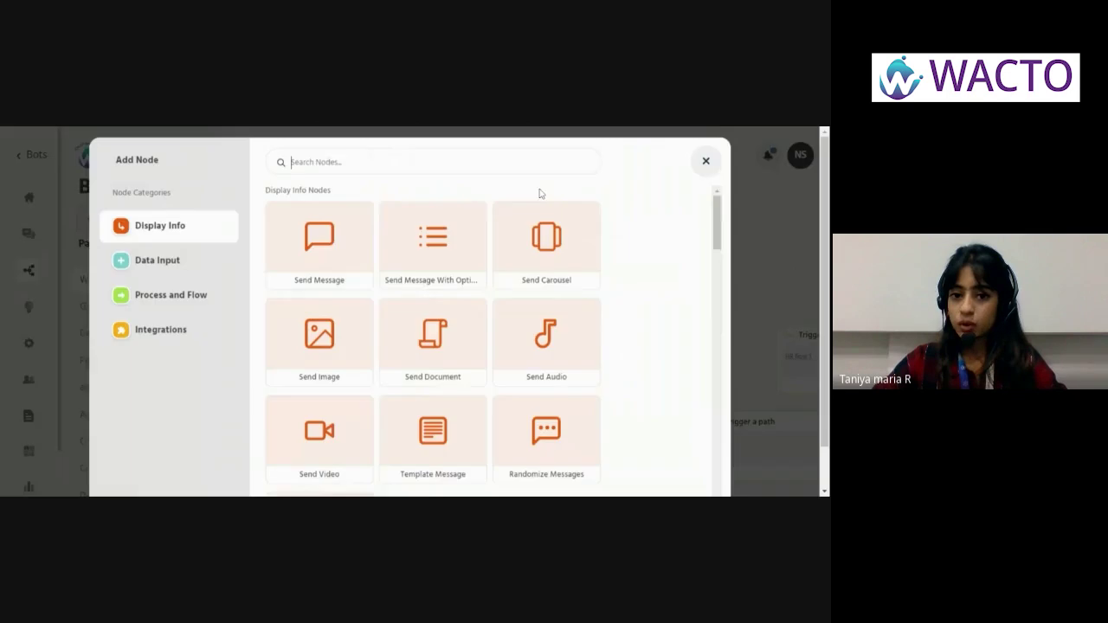
left_click(546, 268)
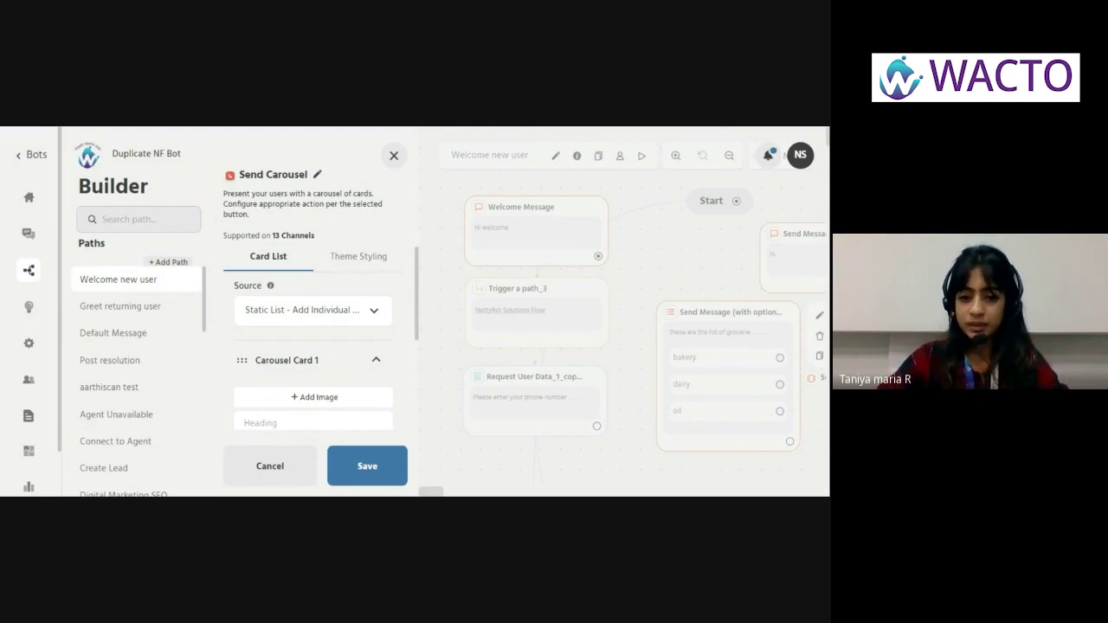
scroll(316, 411, "down", 3)
scroll(294, 381, "up", 3)
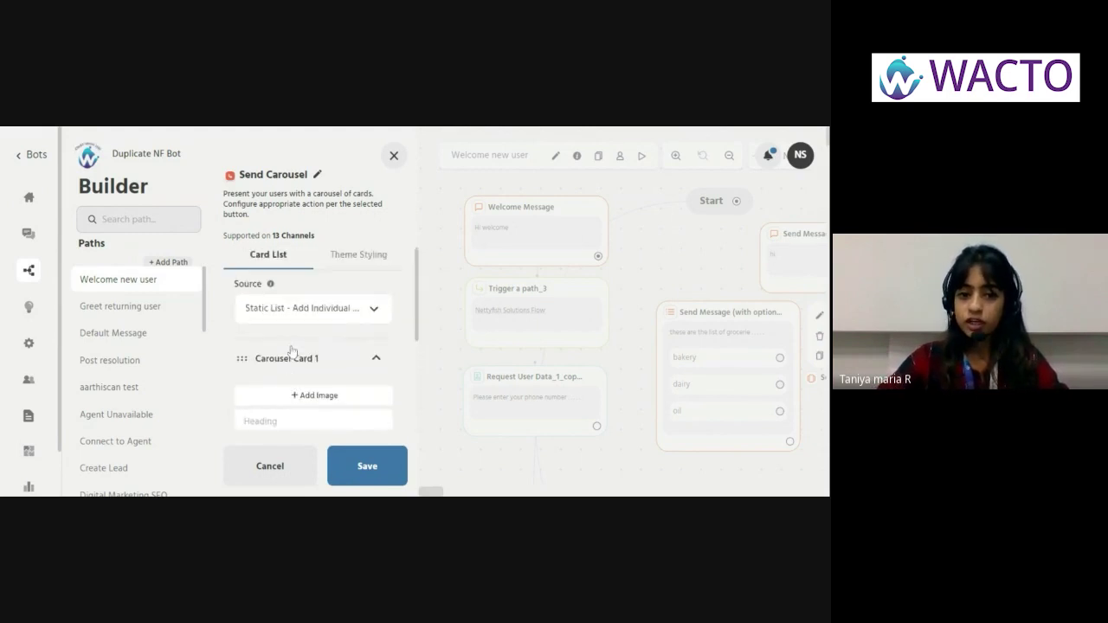
left_click(292, 421)
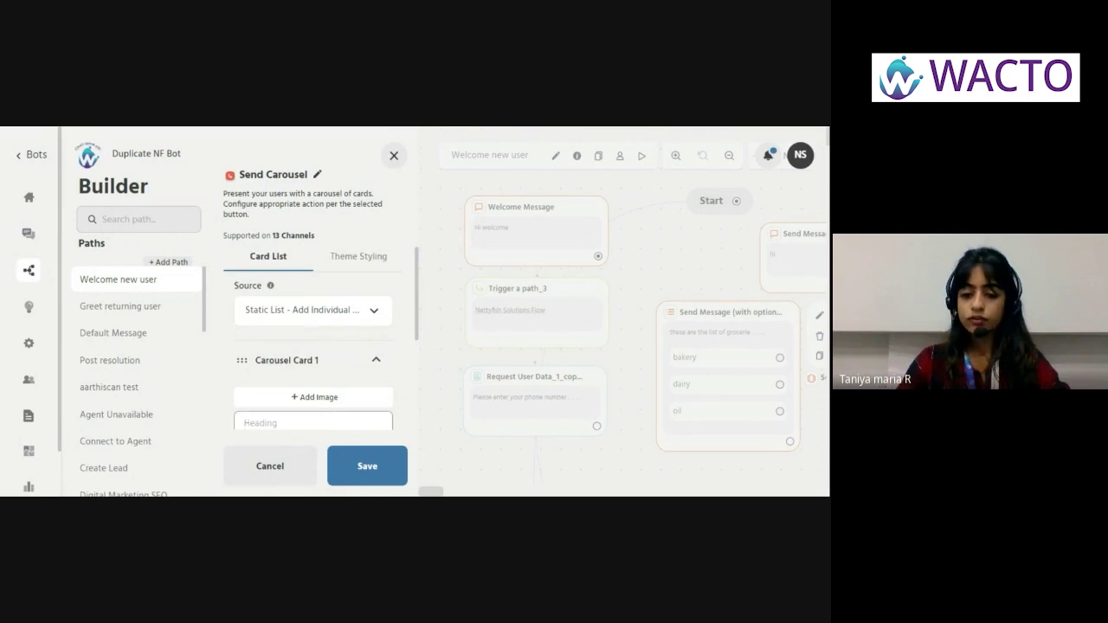
type("c")
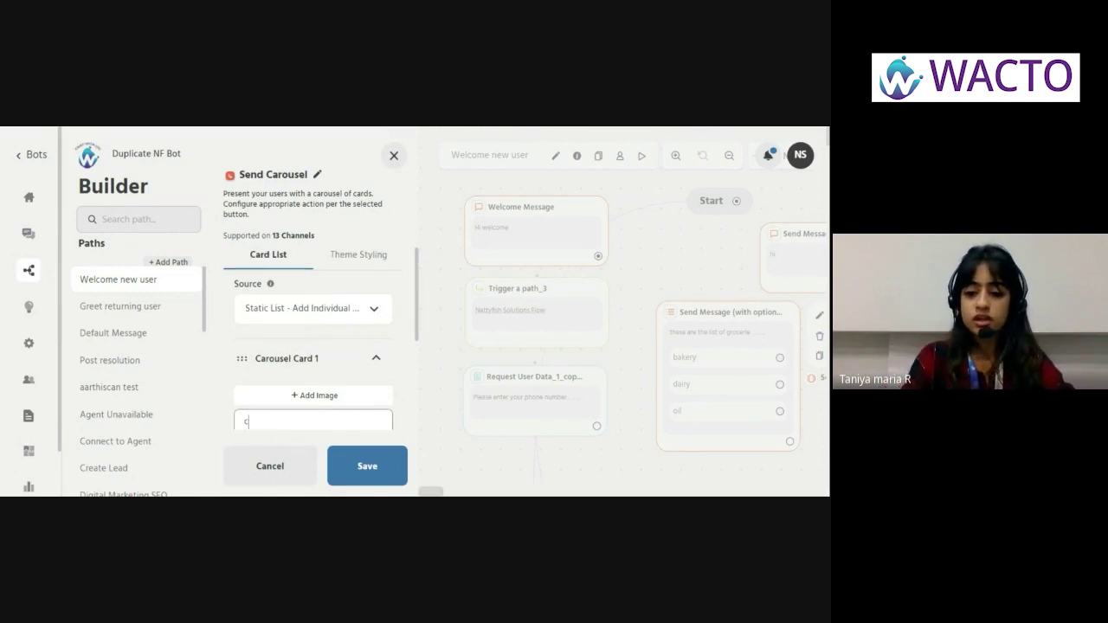
key("BackSpace")
type("shorts")
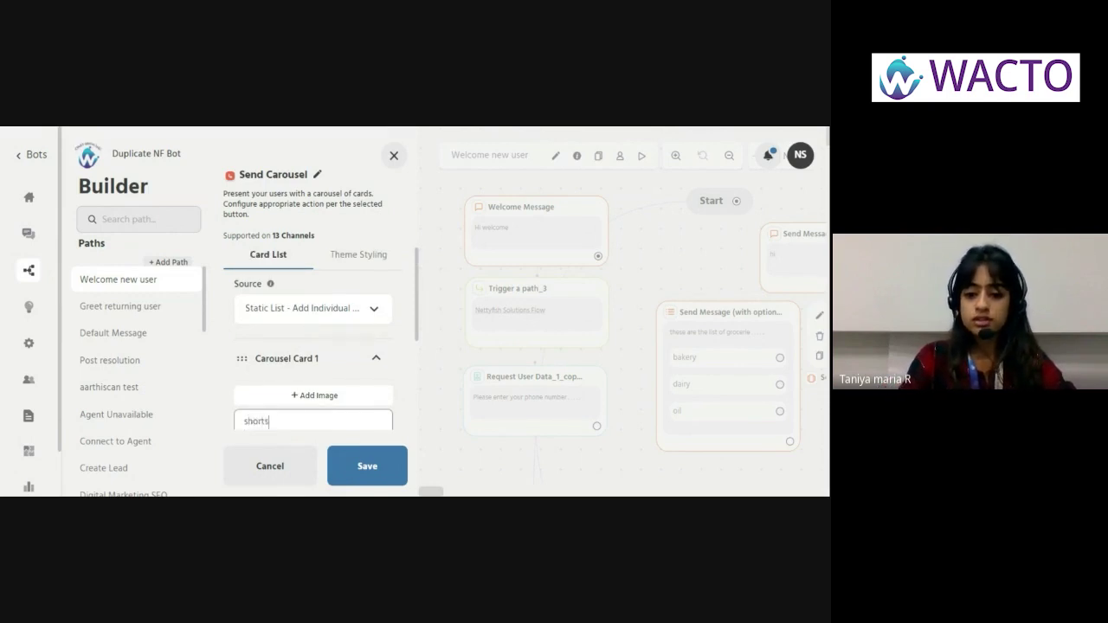
key("Tab")
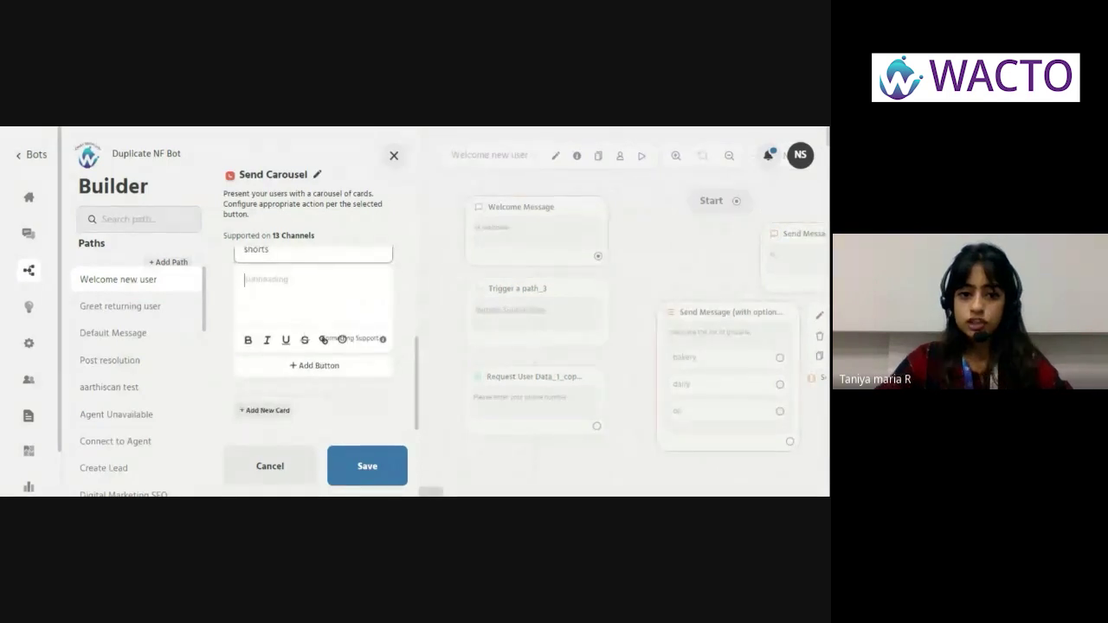
type("mrp : 399/-")
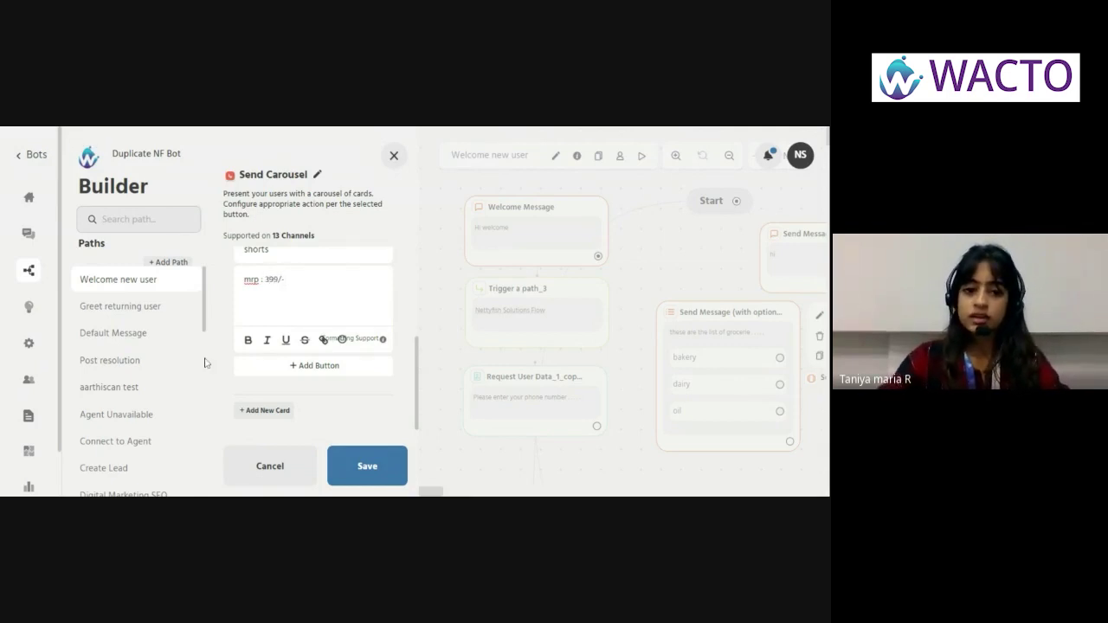
Upload an image for the "shorts" carousel card and save the image.
scroll(327, 356, "up", 5)
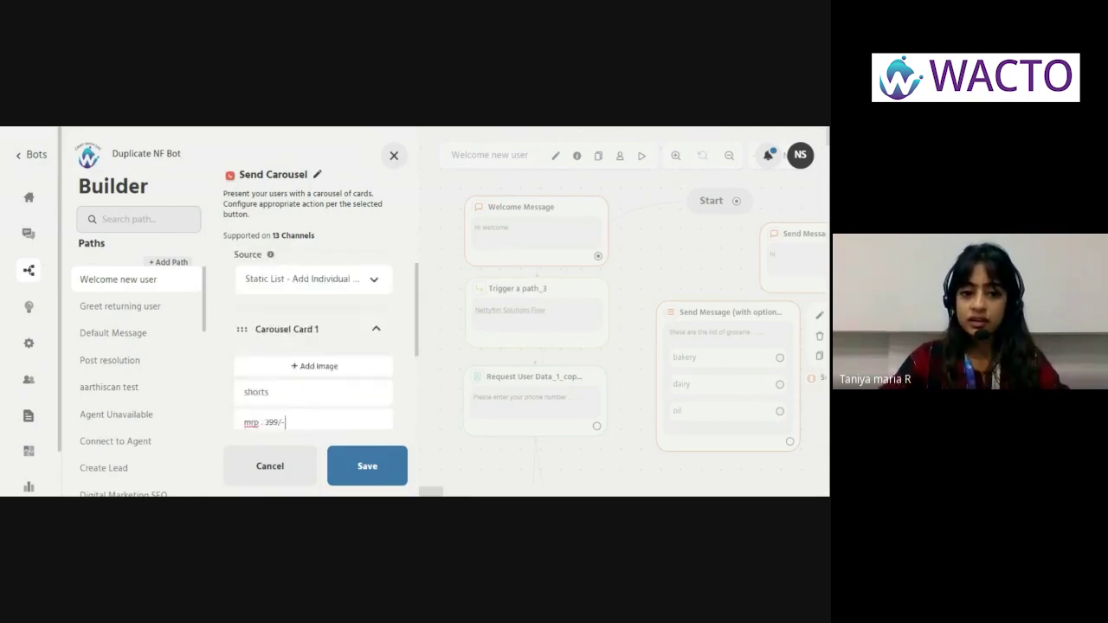
left_click(320, 398)
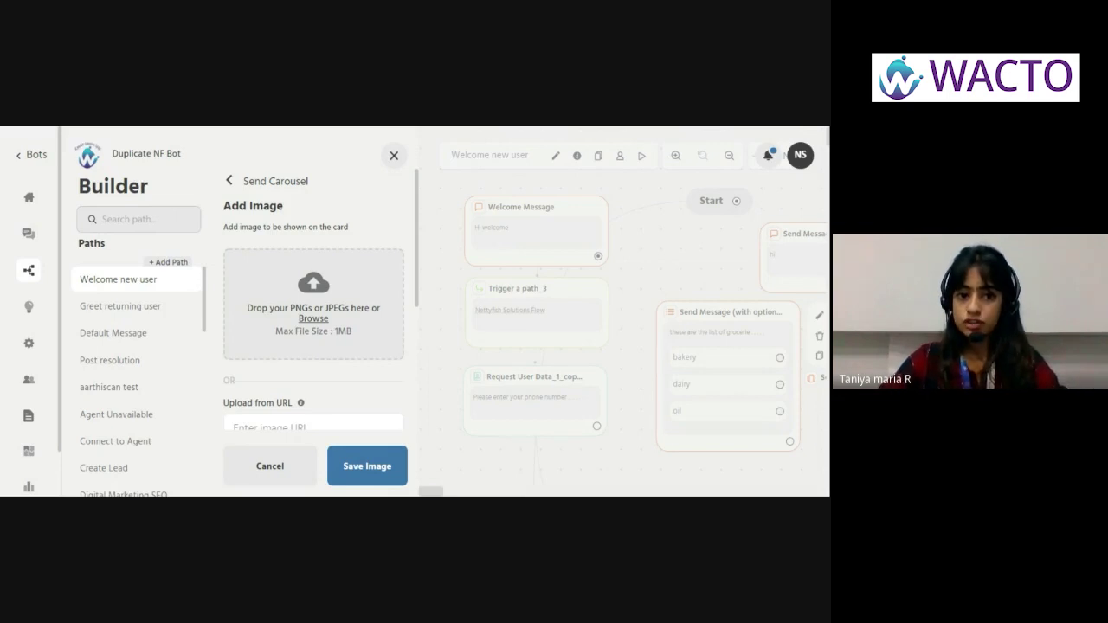
scroll(340, 370, "down", 3)
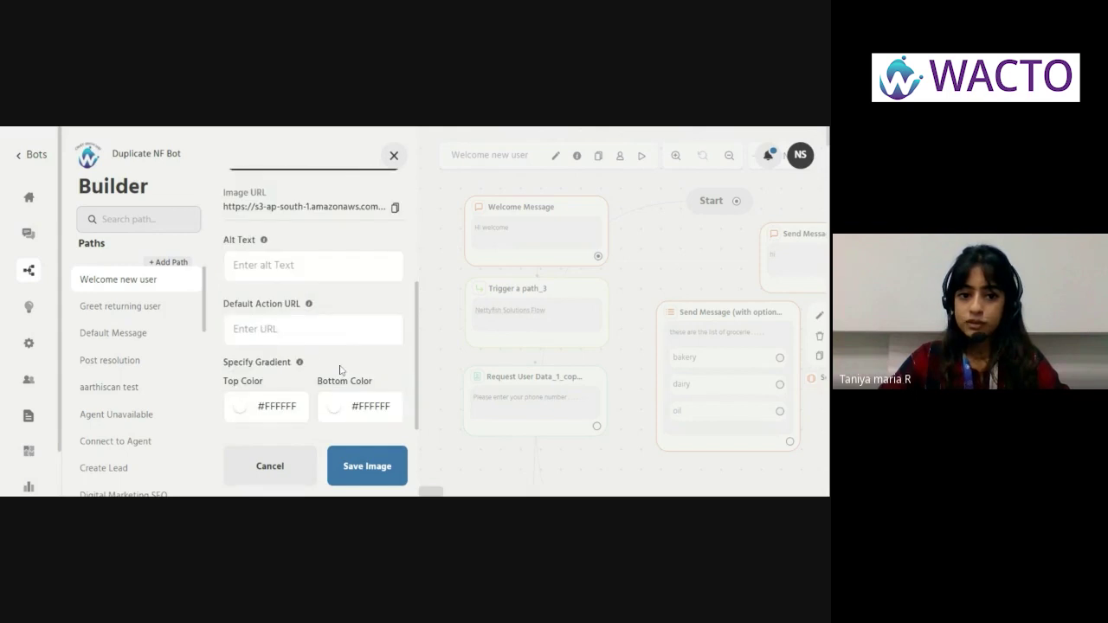
left_click(369, 467)
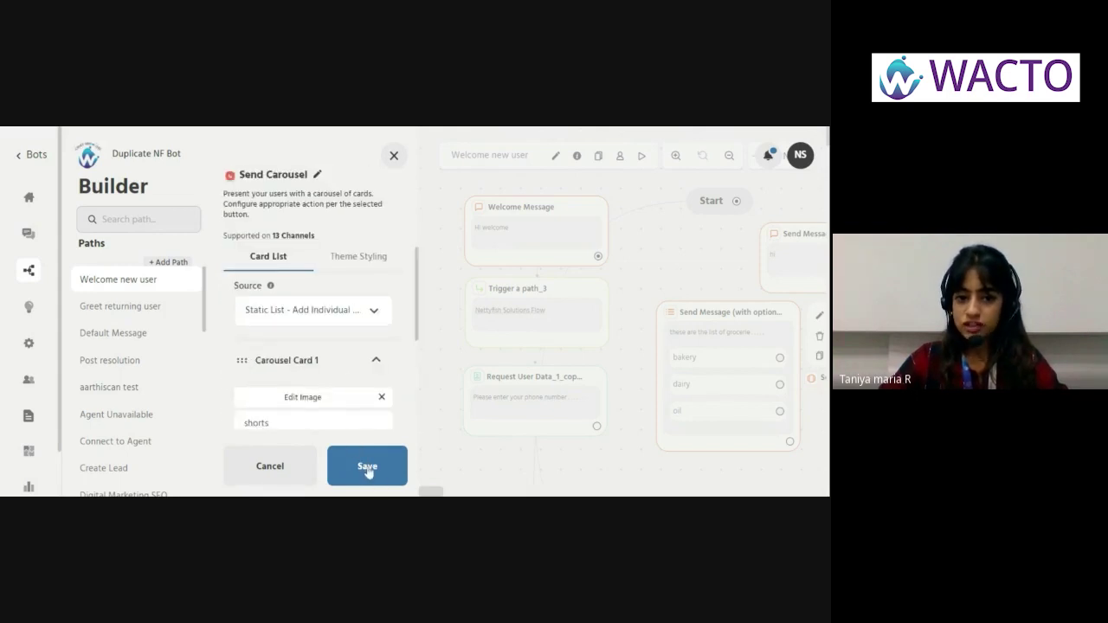
Save the Send Carousel node, move it up beside the message nodes, and reopen and save its settings.
left_click(367, 469)
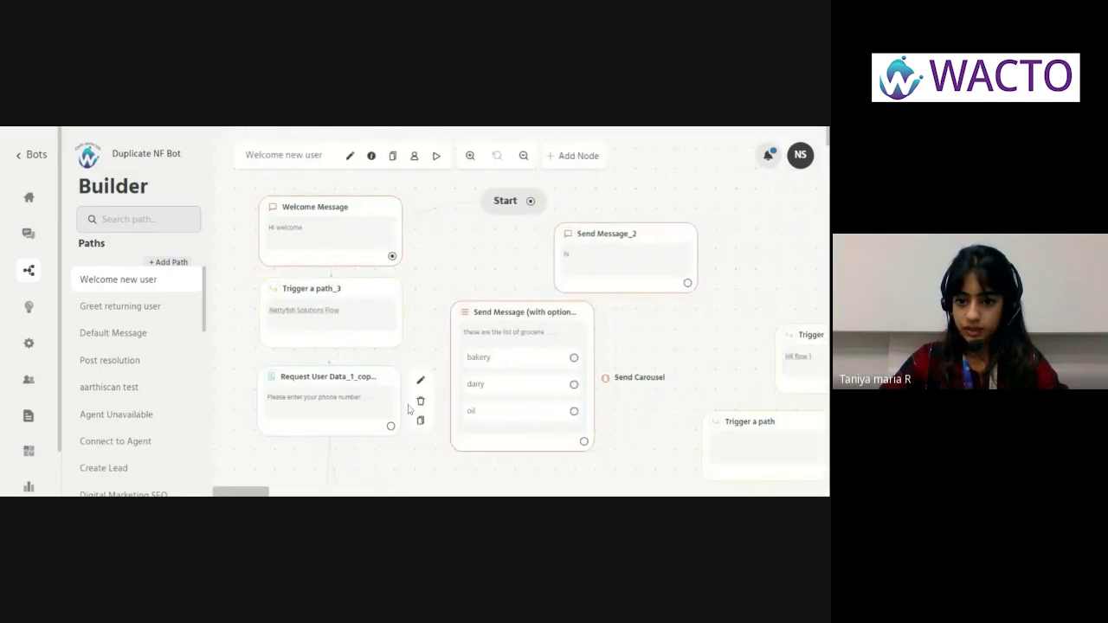
scroll(670, 348, "down", 5)
scroll(672, 344, "up", 5)
left_click_drag(688, 432, 706, 281)
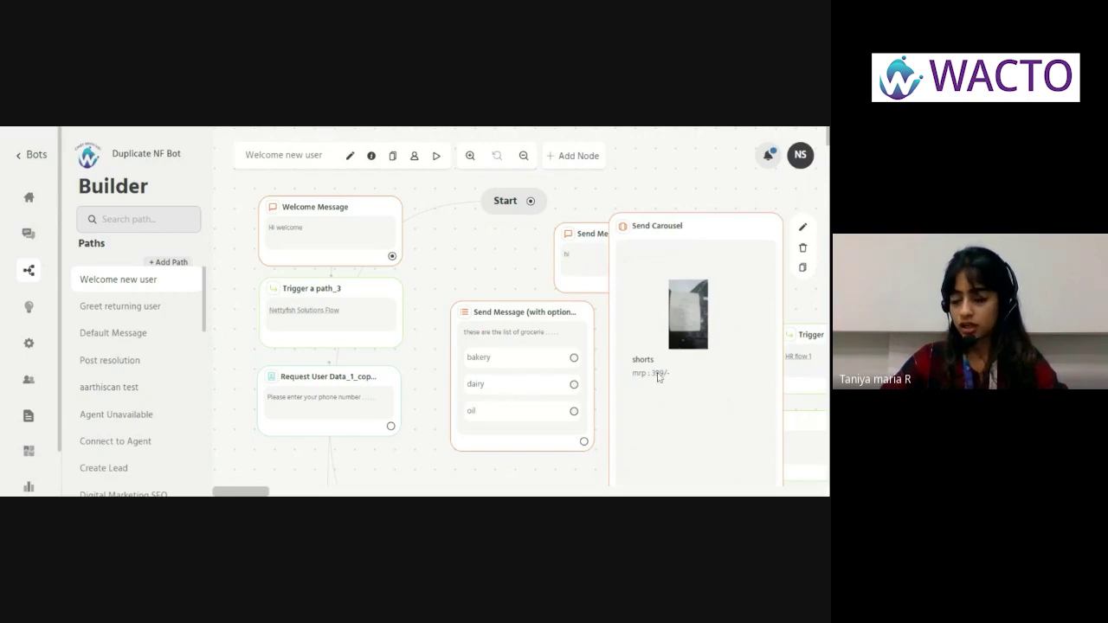
left_click_drag(703, 322, 686, 331)
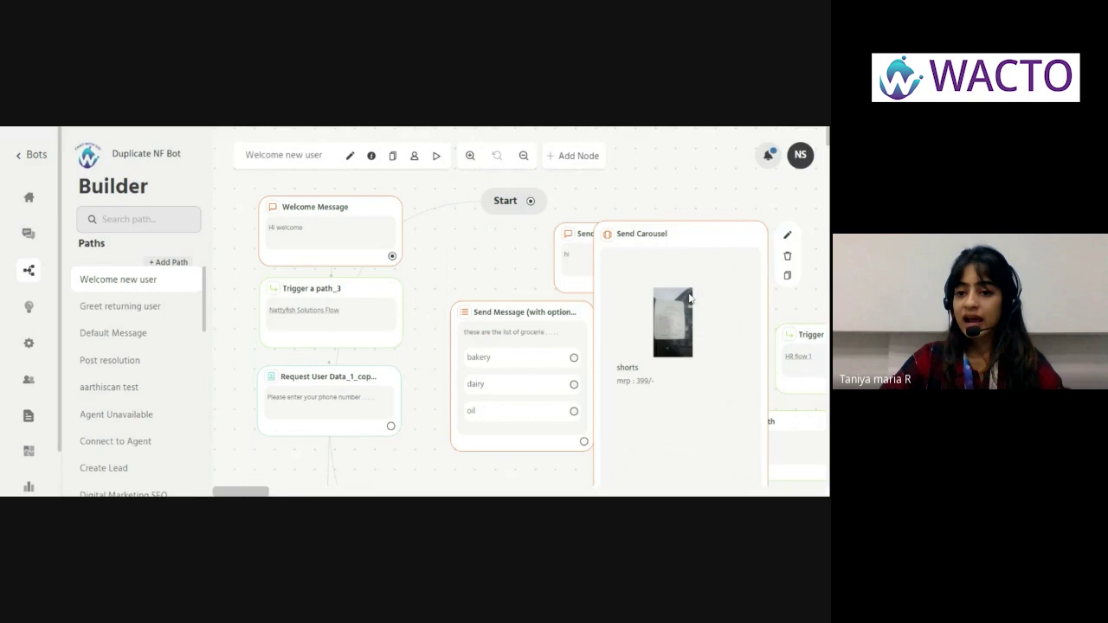
left_click(787, 236)
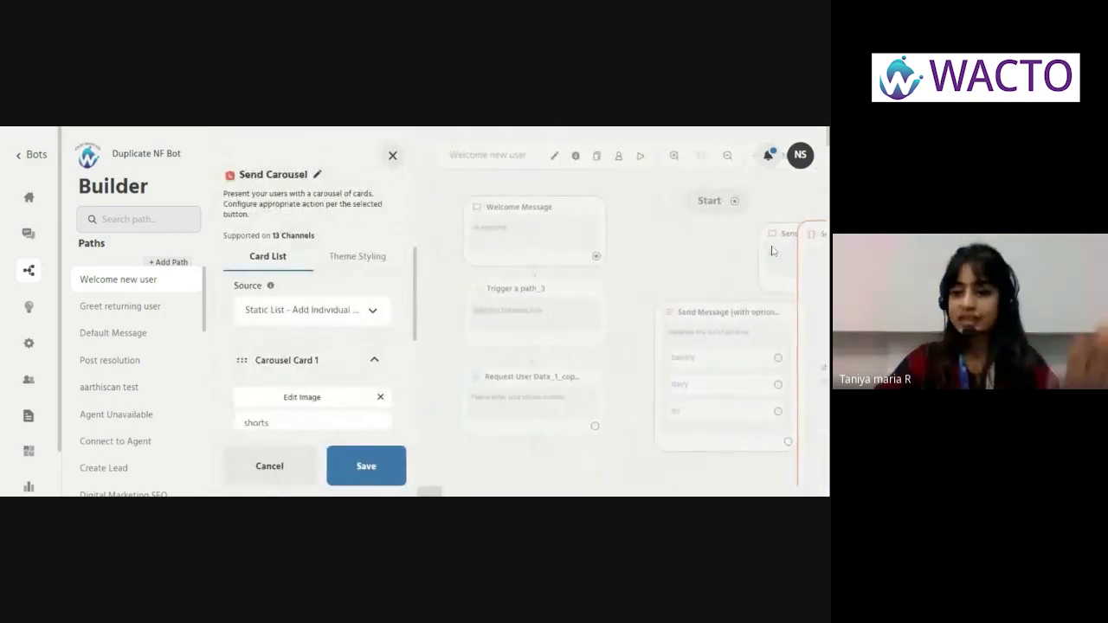
left_click(376, 476)
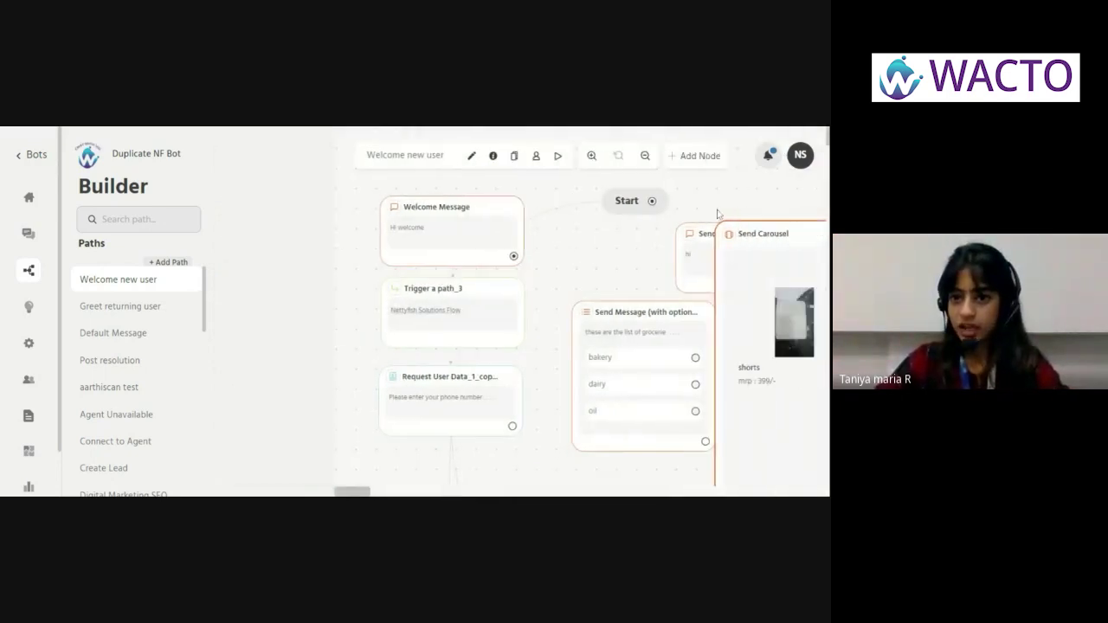
Add a Send Image node with an uploaded image and place it between the Welcome Message and Send Message_2 nodes.
left_click(575, 155)
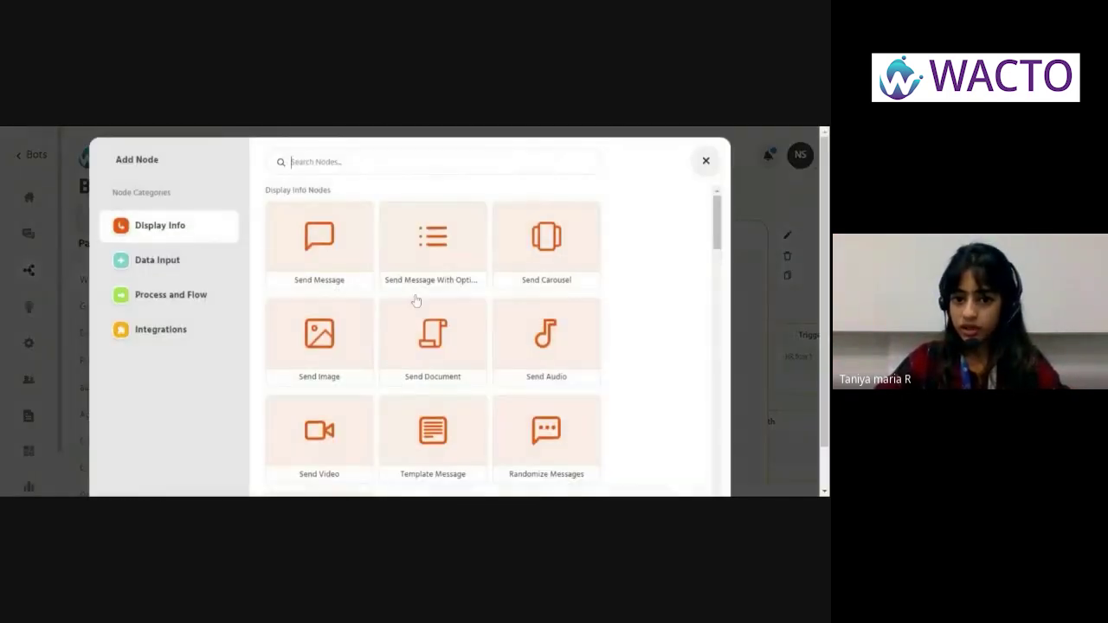
left_click(319, 338)
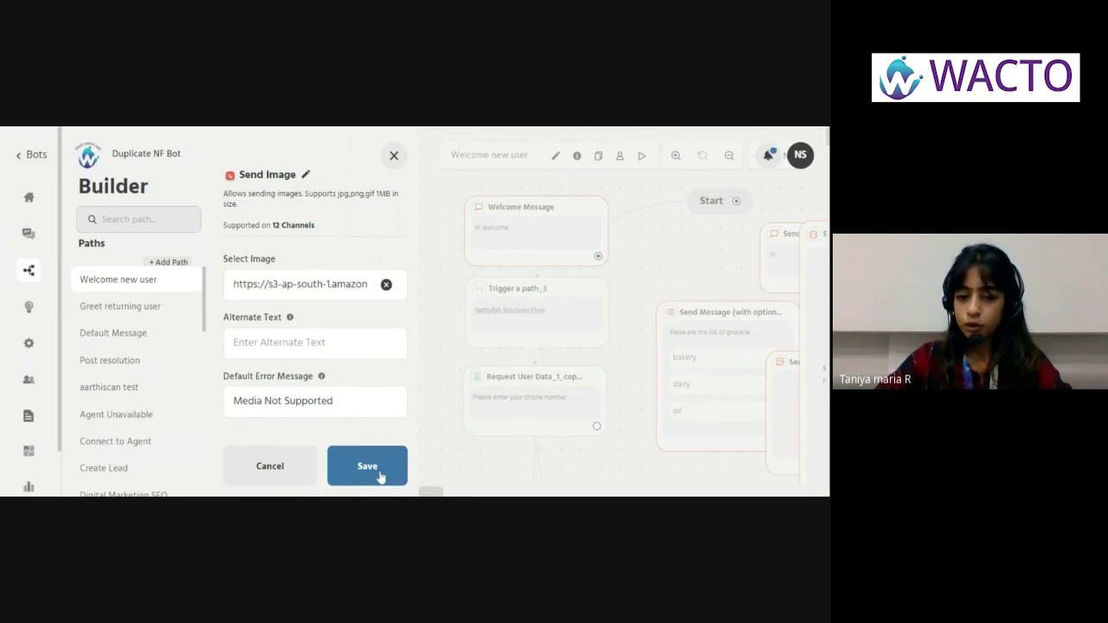
left_click(367, 468)
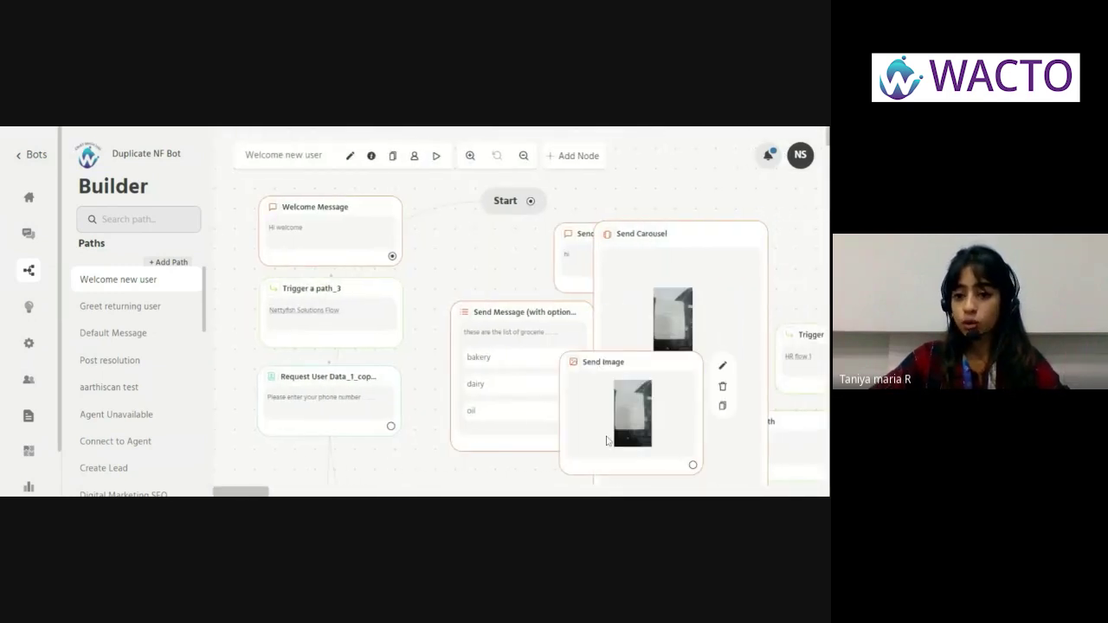
left_click_drag(607, 440, 472, 288)
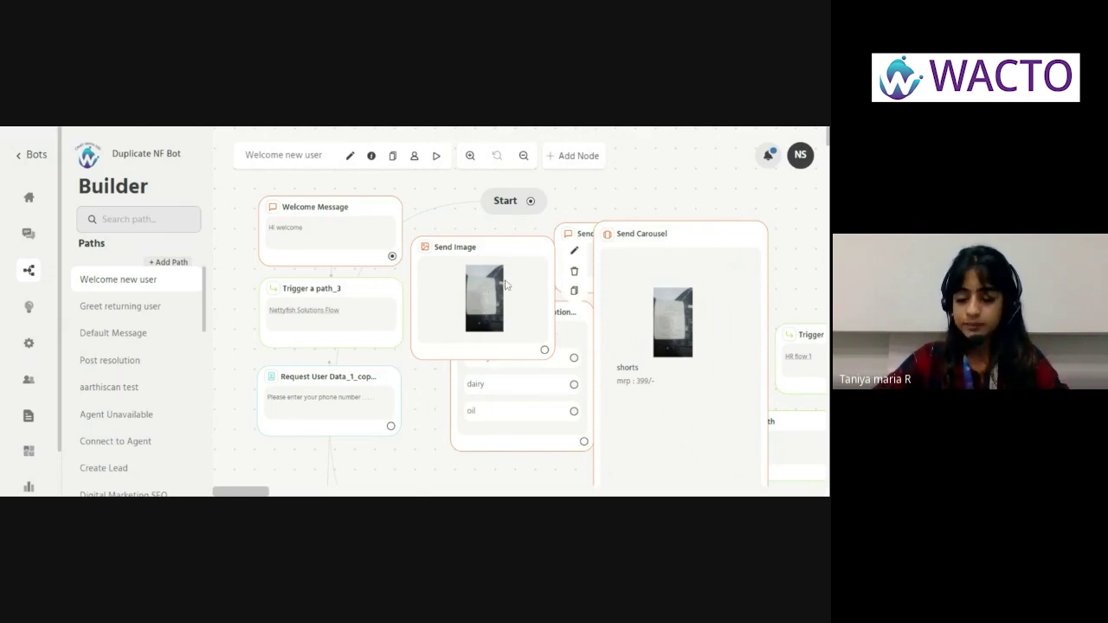
Add a Send Document node with an uploaded document and place it below the Send Image node.
left_click(561, 157)
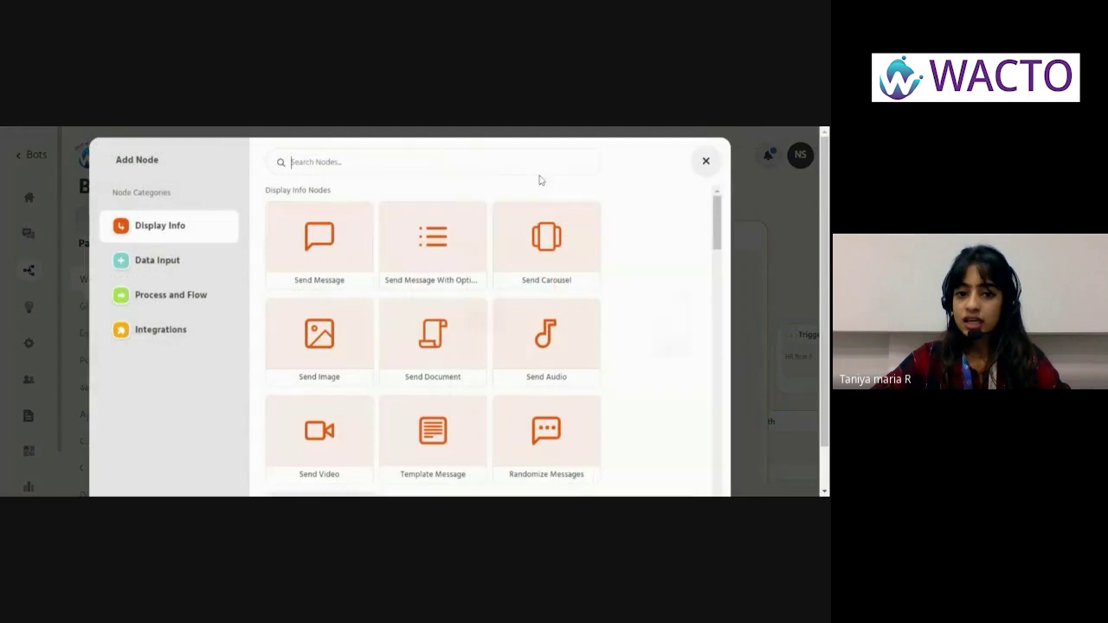
left_click(433, 337)
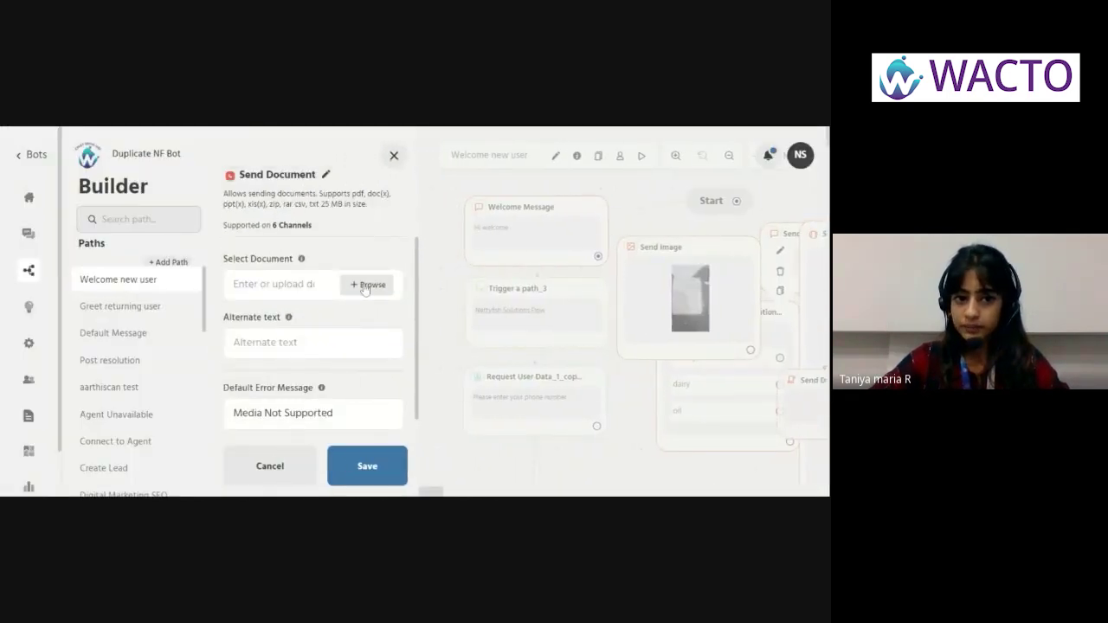
left_click(367, 285)
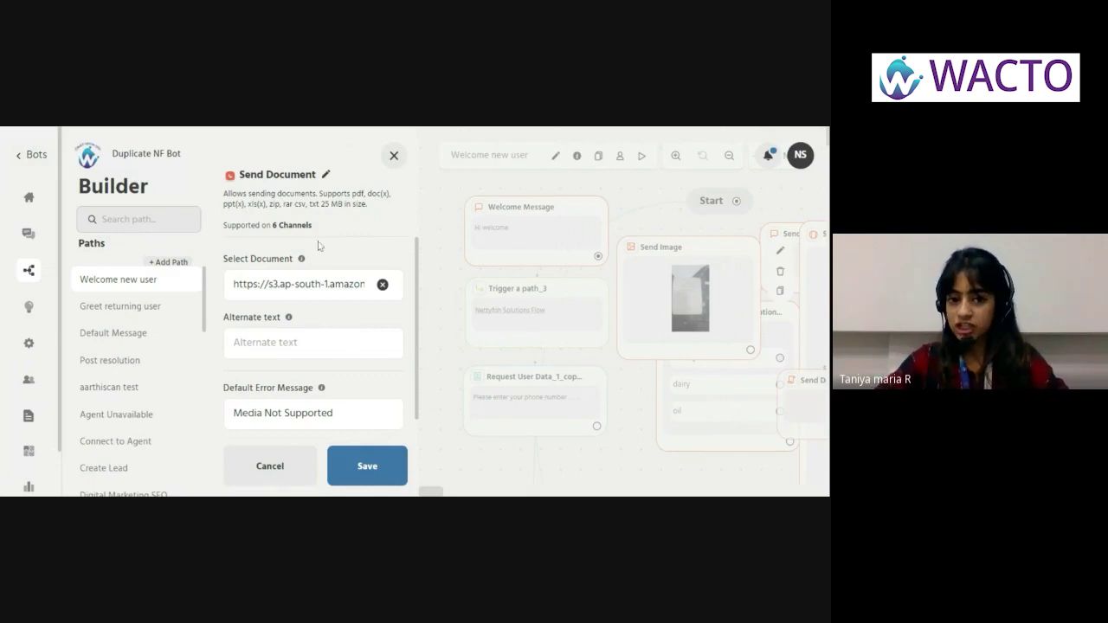
left_click(383, 467)
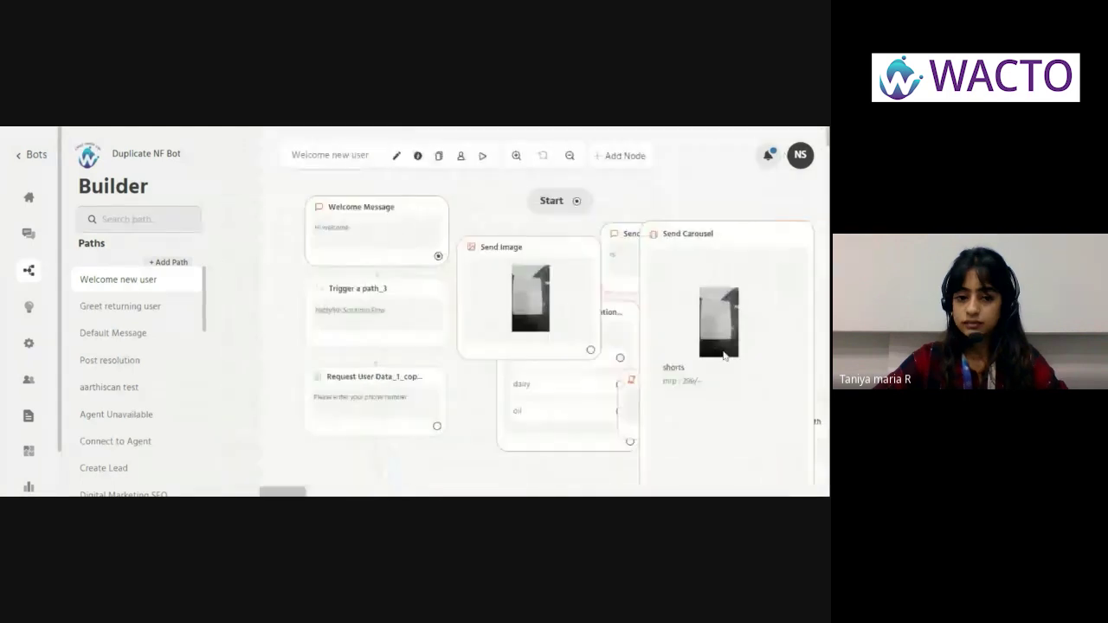
left_click_drag(585, 385, 384, 443)
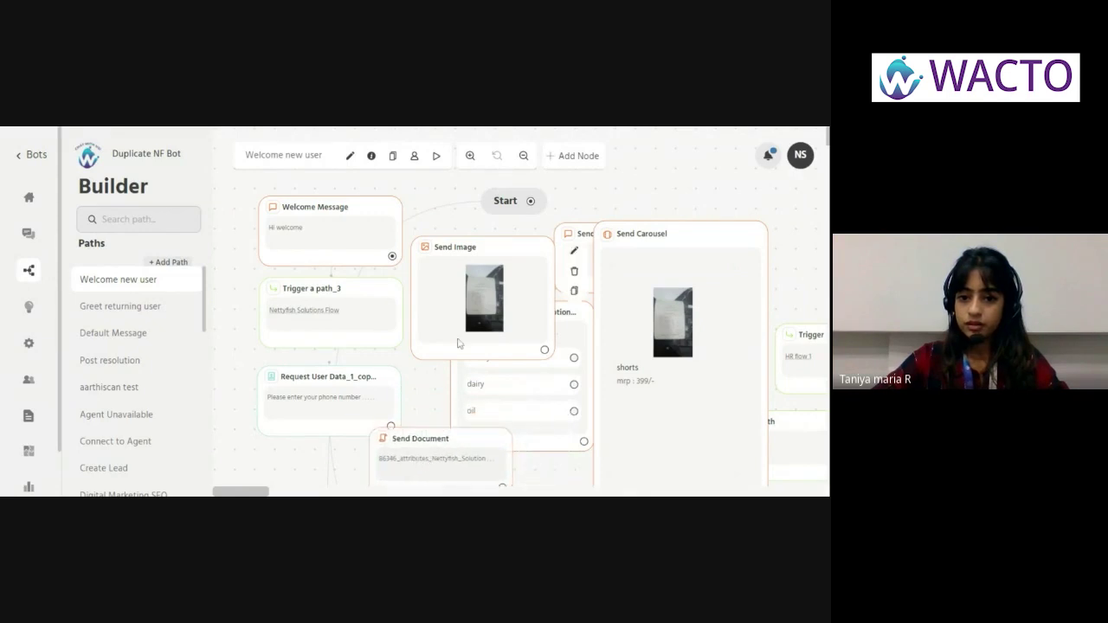
left_click_drag(470, 300, 465, 299)
Try adding a Send Audio node without selecting an audio file.
left_click(570, 156)
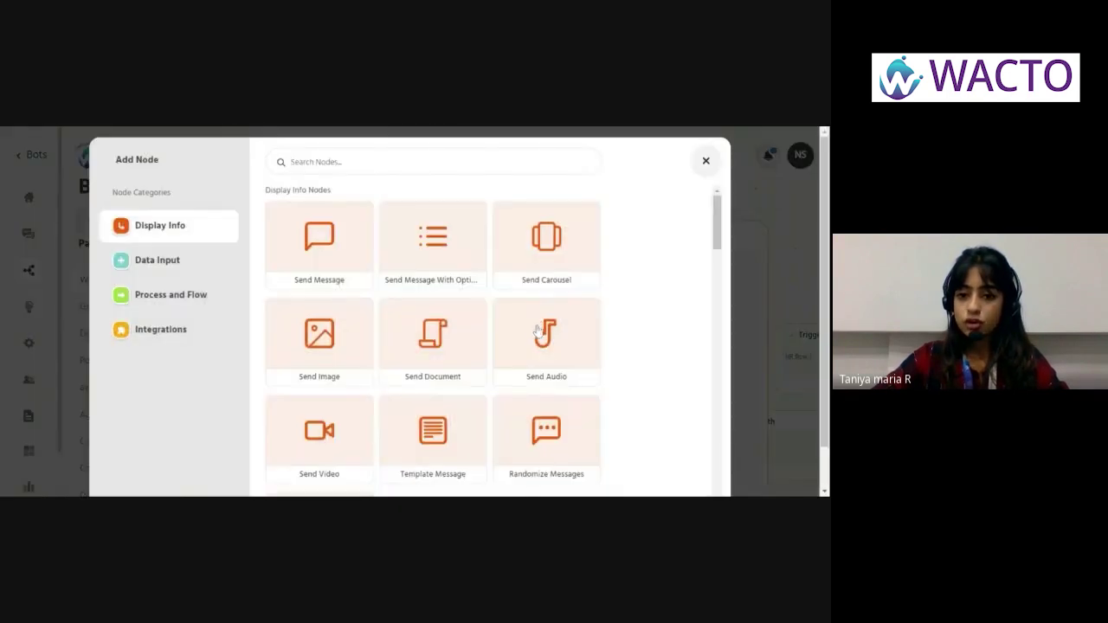
left_click(540, 342)
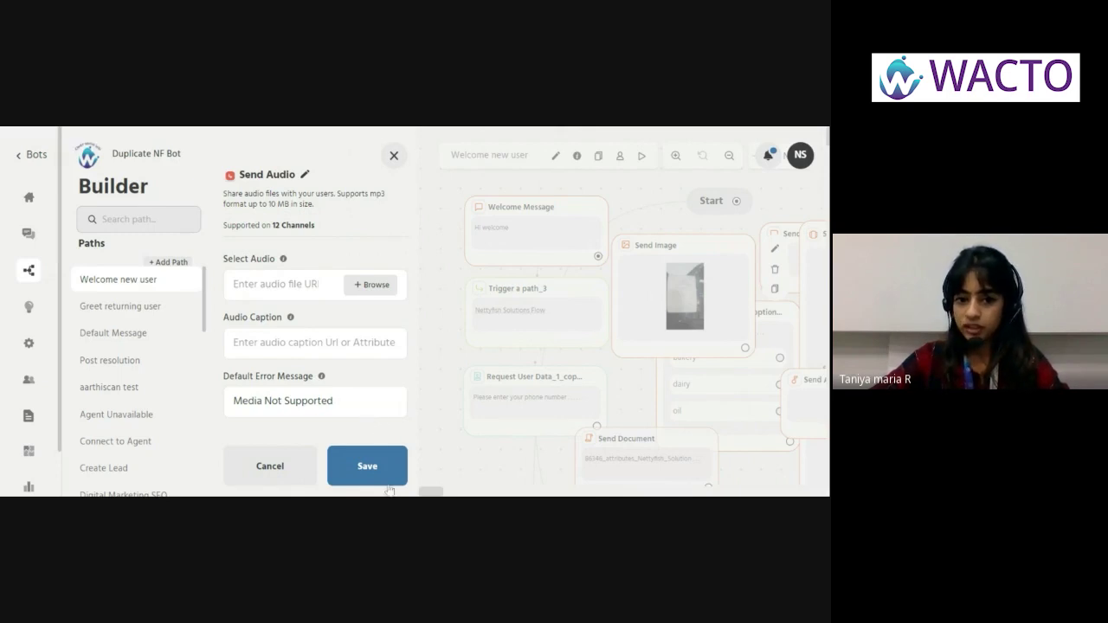
left_click(372, 465)
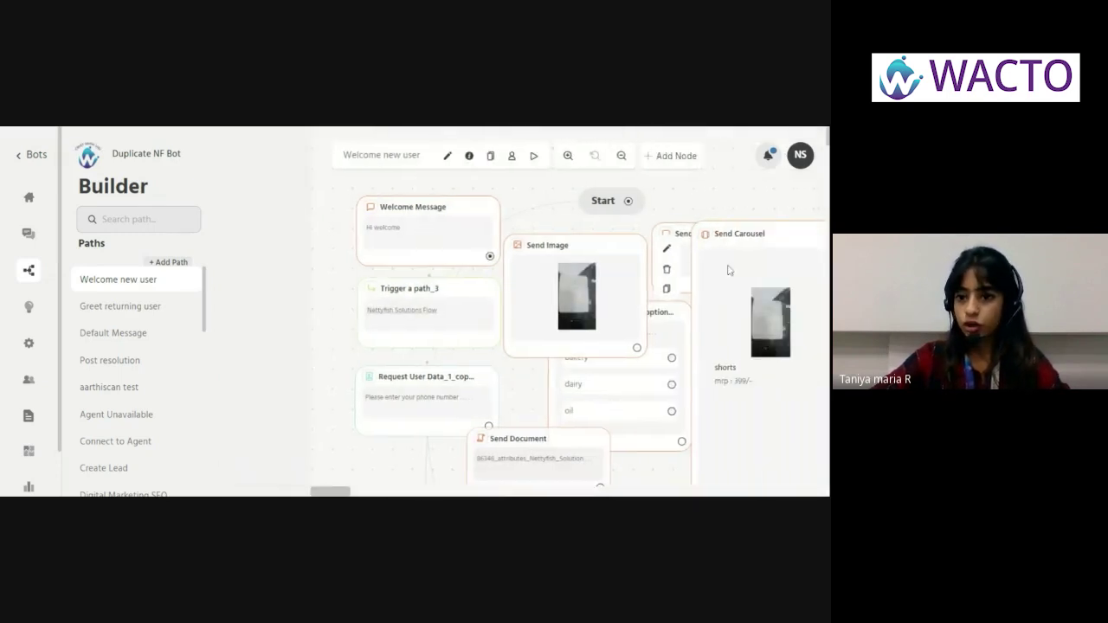
Try saving a Send Video node without a video, discard it, and look over the Display Info nodes.
left_click(574, 161)
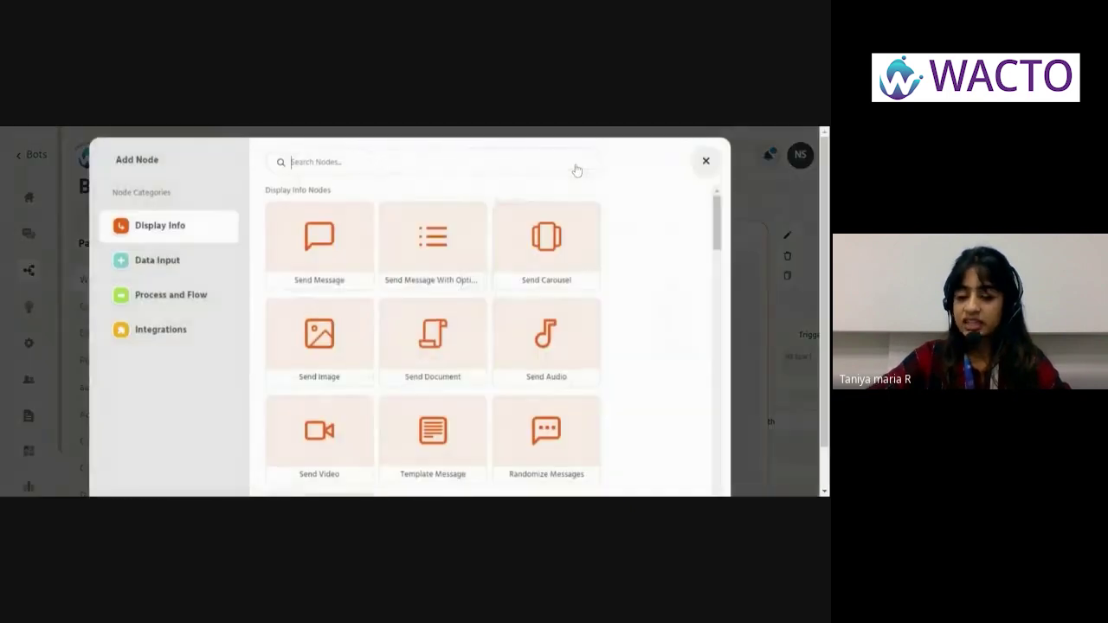
left_click(319, 435)
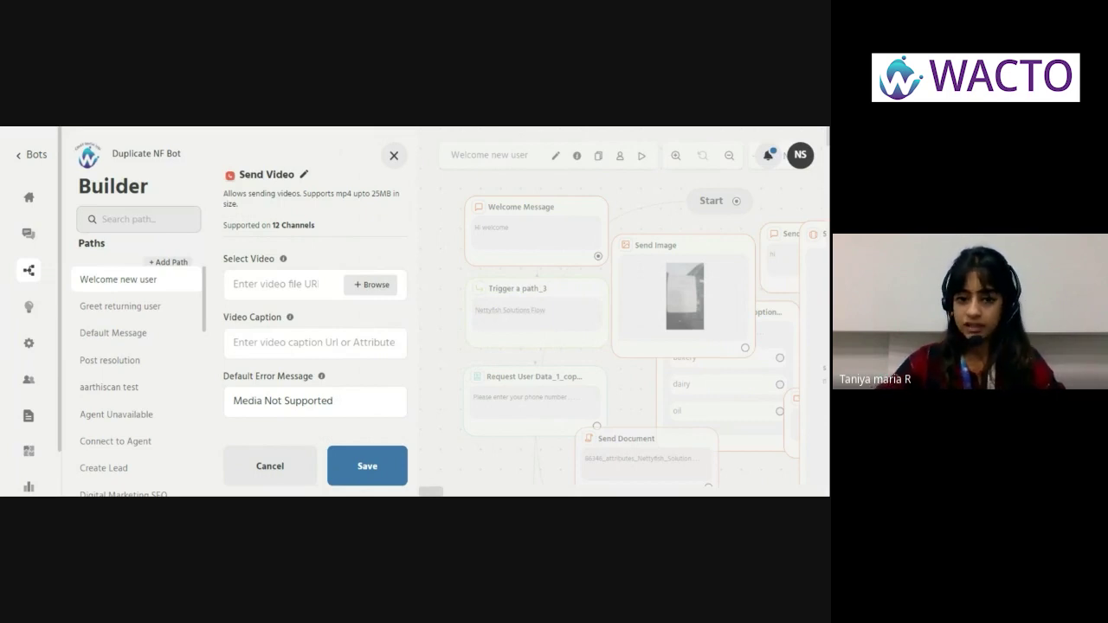
left_click(378, 450)
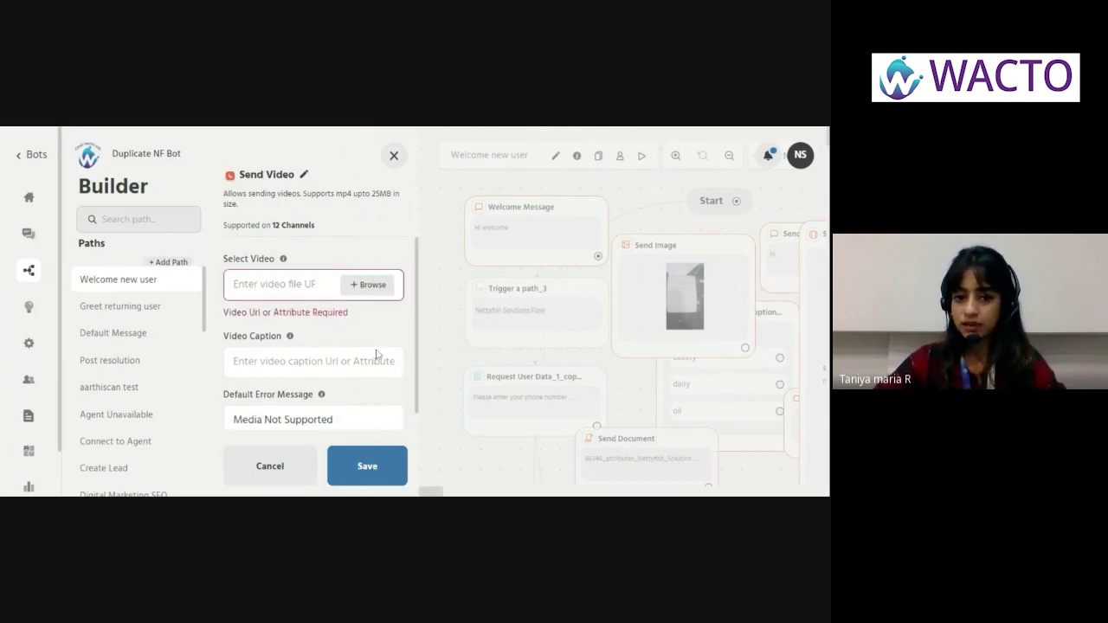
left_click(394, 155)
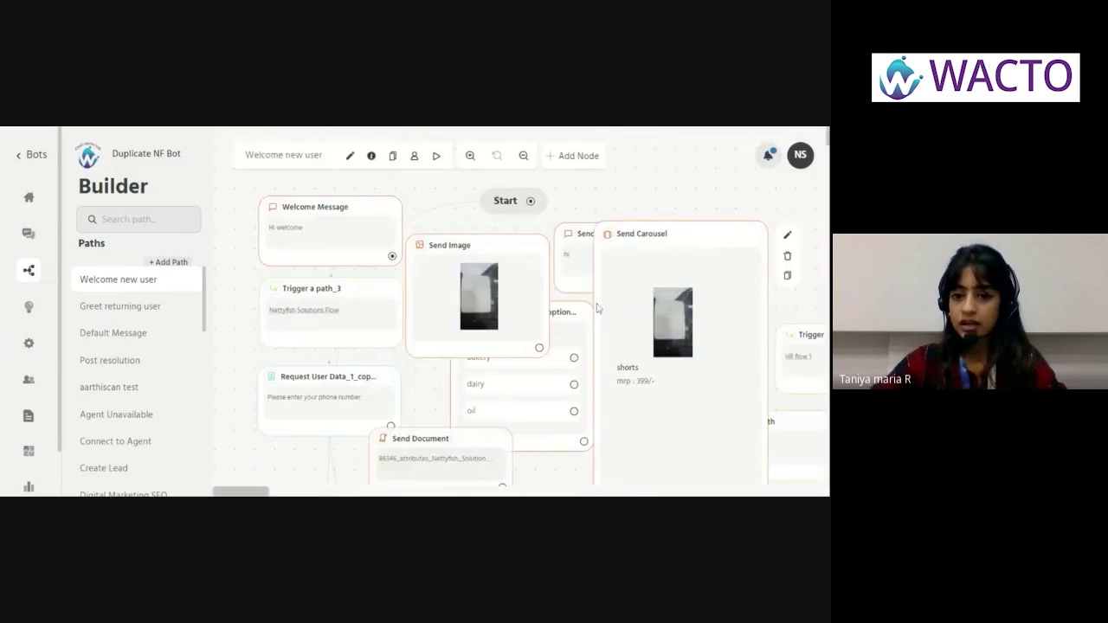
left_click(579, 157)
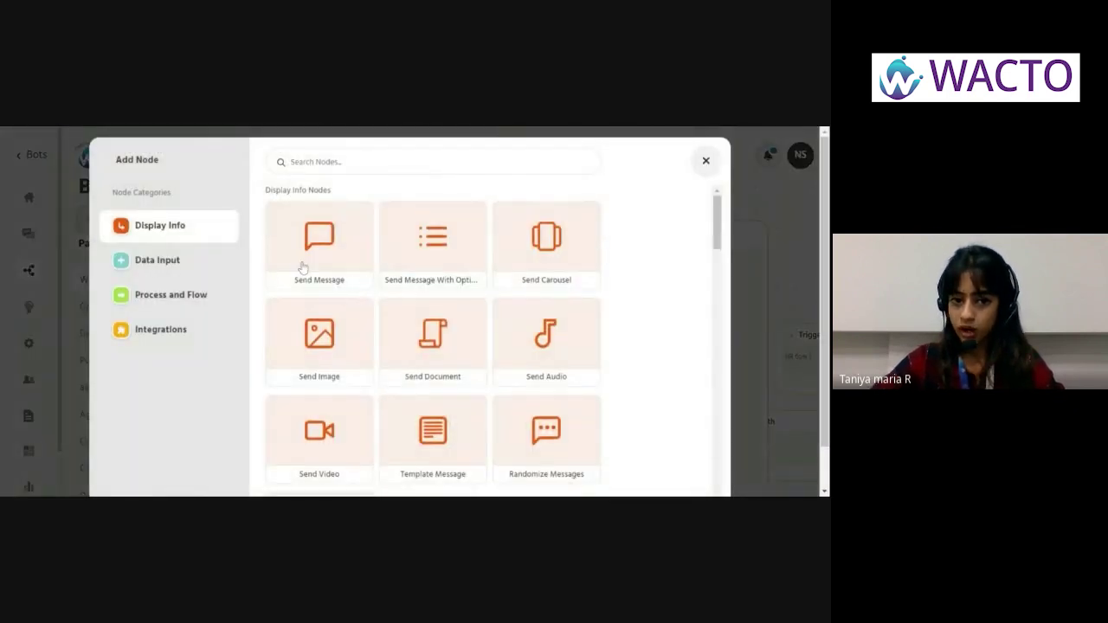
left_click(706, 161)
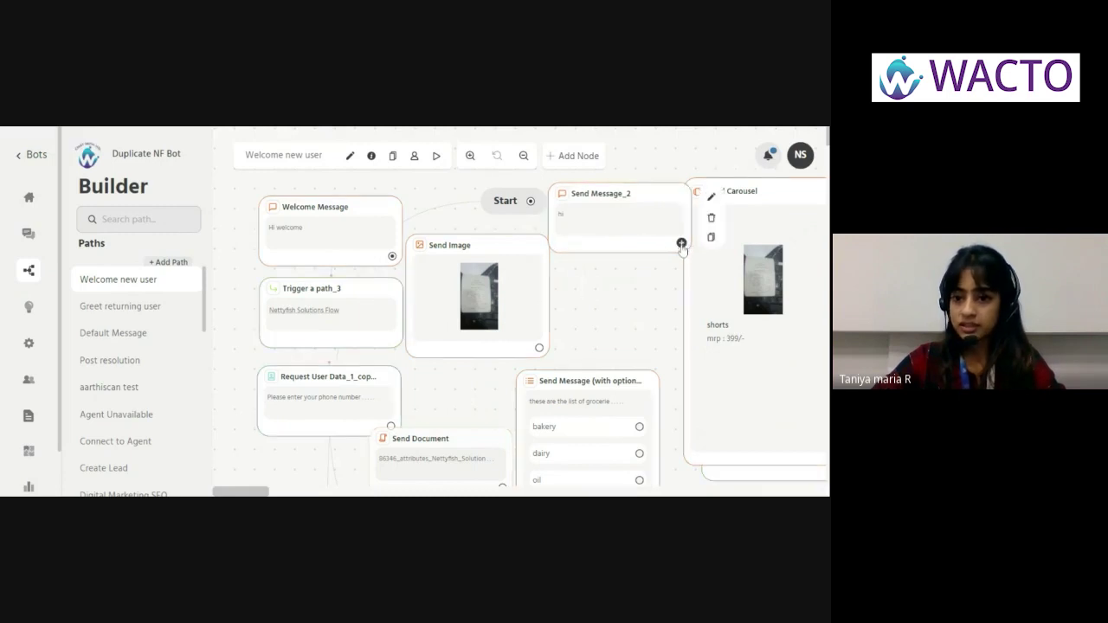
Connect Send Message_2 to the Send Image node, and the Send Image node to the Send Carousel node.
left_click_drag(682, 243, 540, 355)
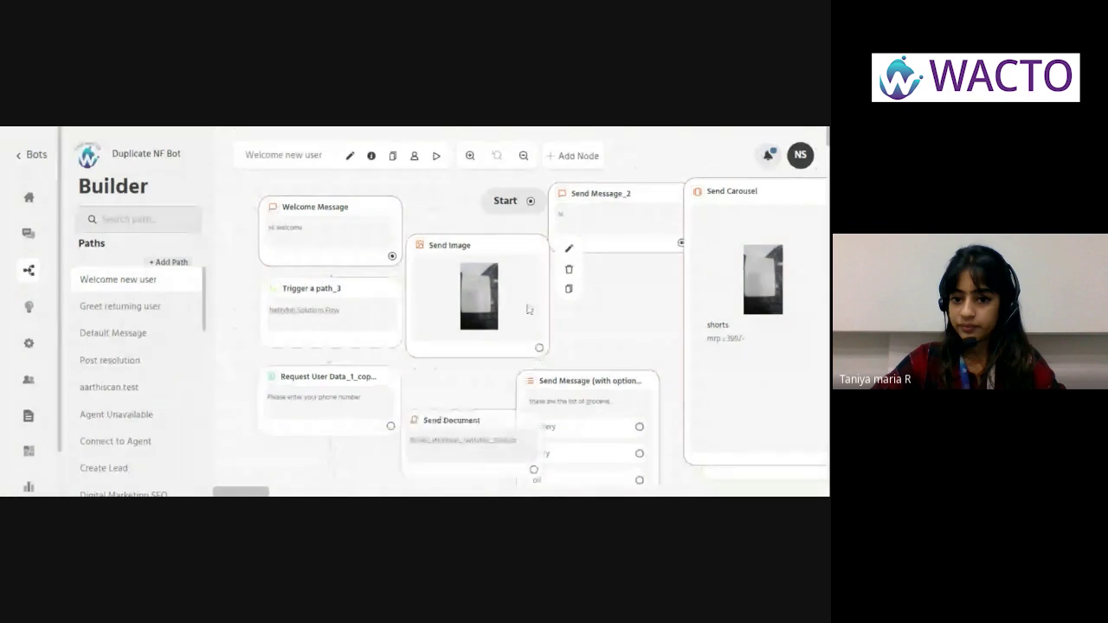
mouse_move(540, 348)
left_mouse_down()
mouse_move(638, 337)
mouse_move(717, 294)
left_mouse_up()
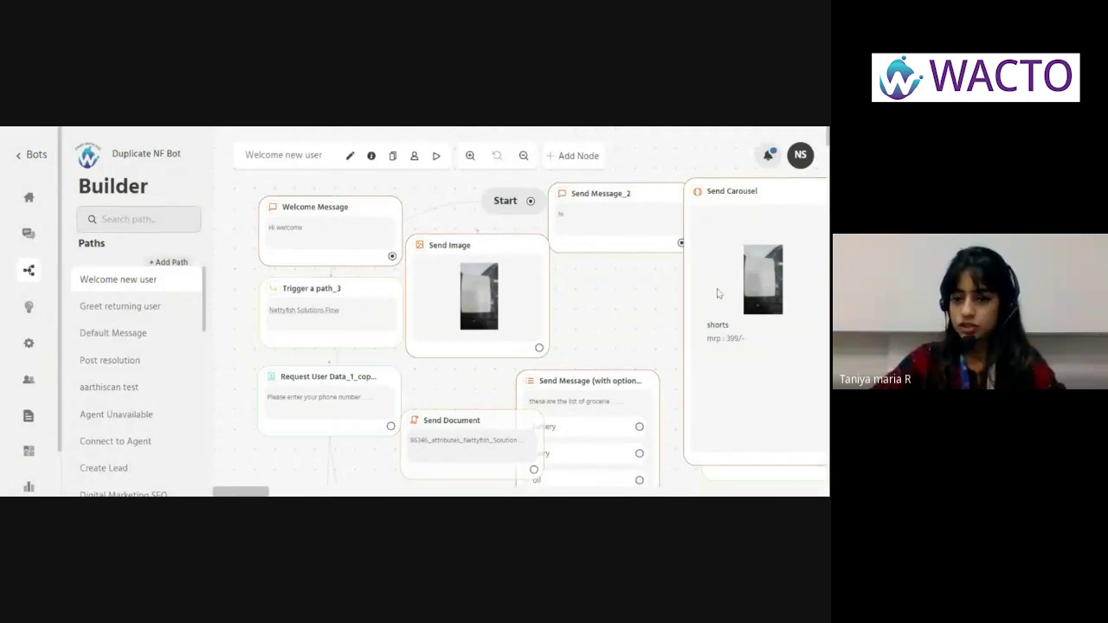
Move the Send Carousel node up and connect its output to the grocery list Send Message With Options node.
scroll(770, 313, "down", 5)
scroll(766, 341, "up", 5)
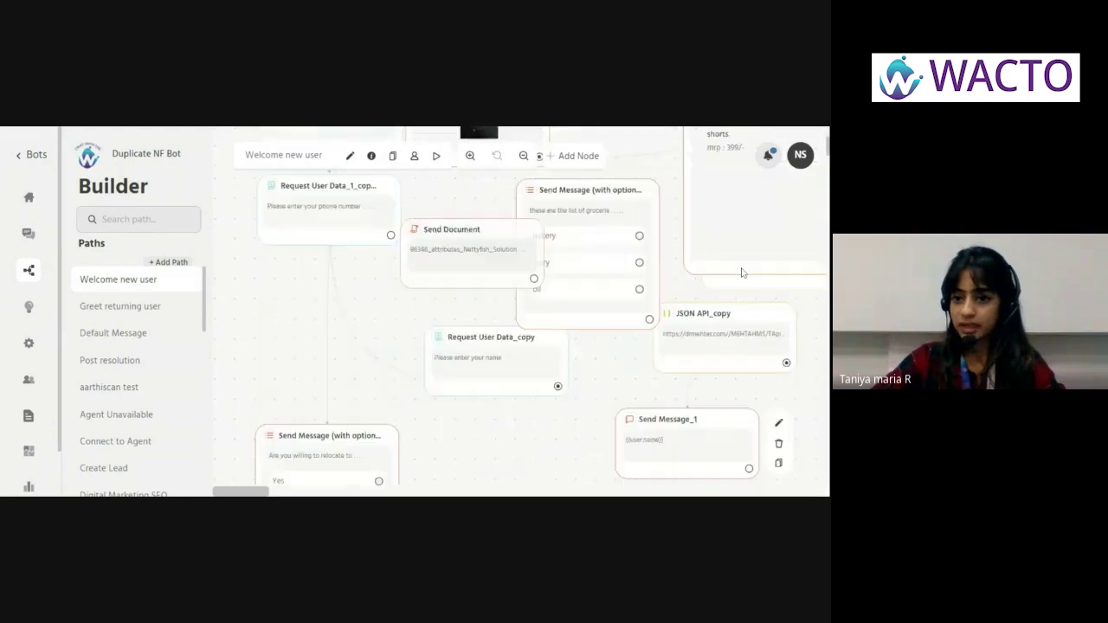
left_click_drag(764, 342, 722, 287)
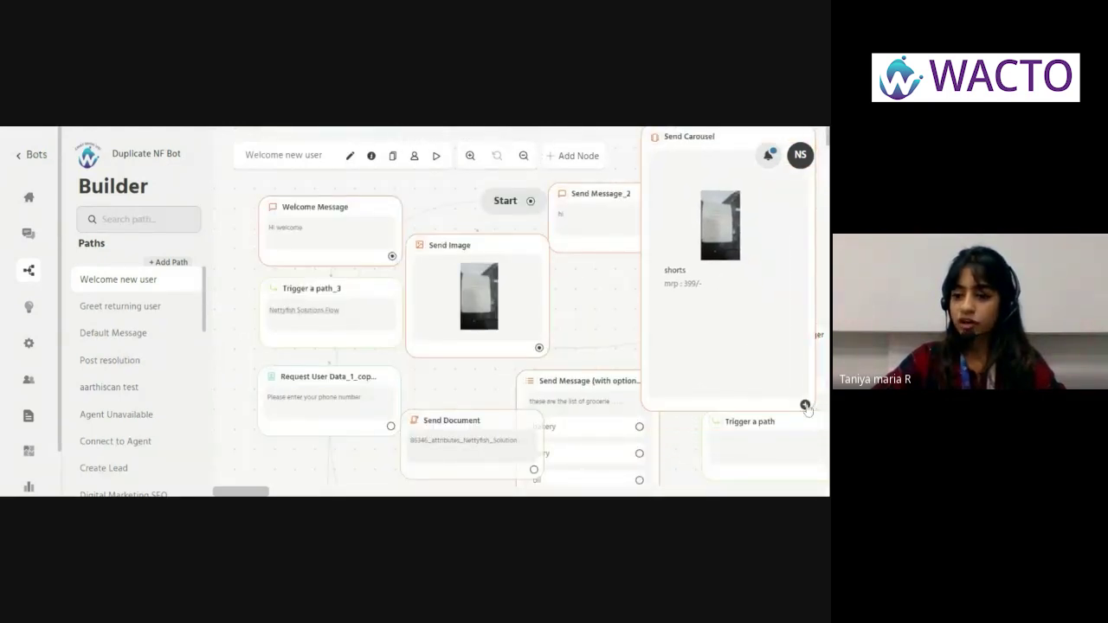
left_click_drag(806, 405, 632, 405)
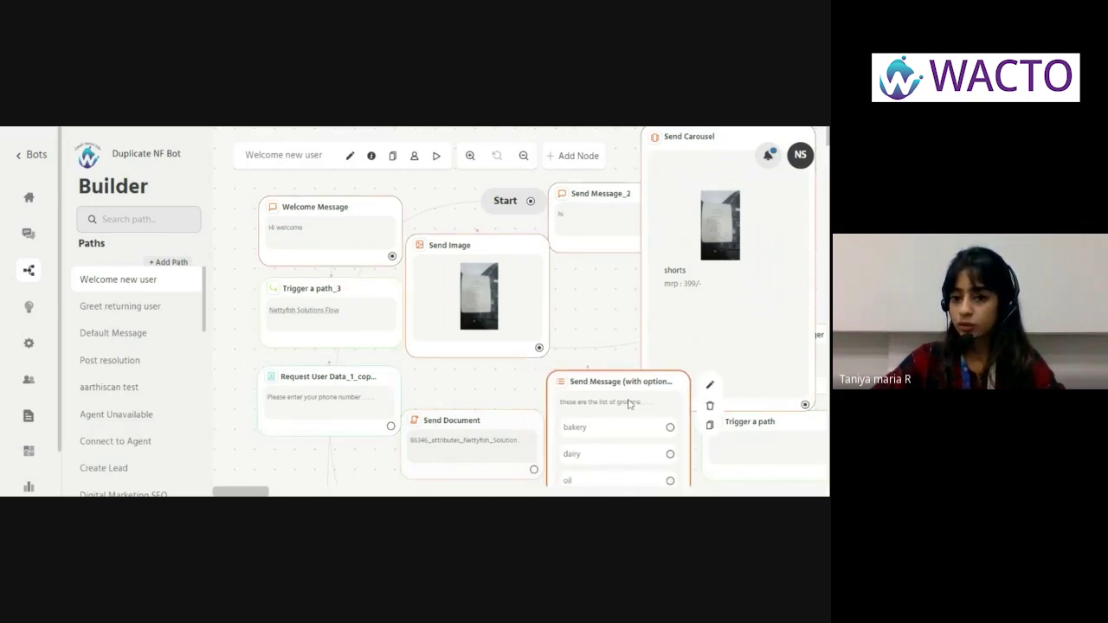
Connect the bottom output of the grocery list Send Message With Options node to the Send Document node.
scroll(620, 403, "down", 4)
left_click(617, 403)
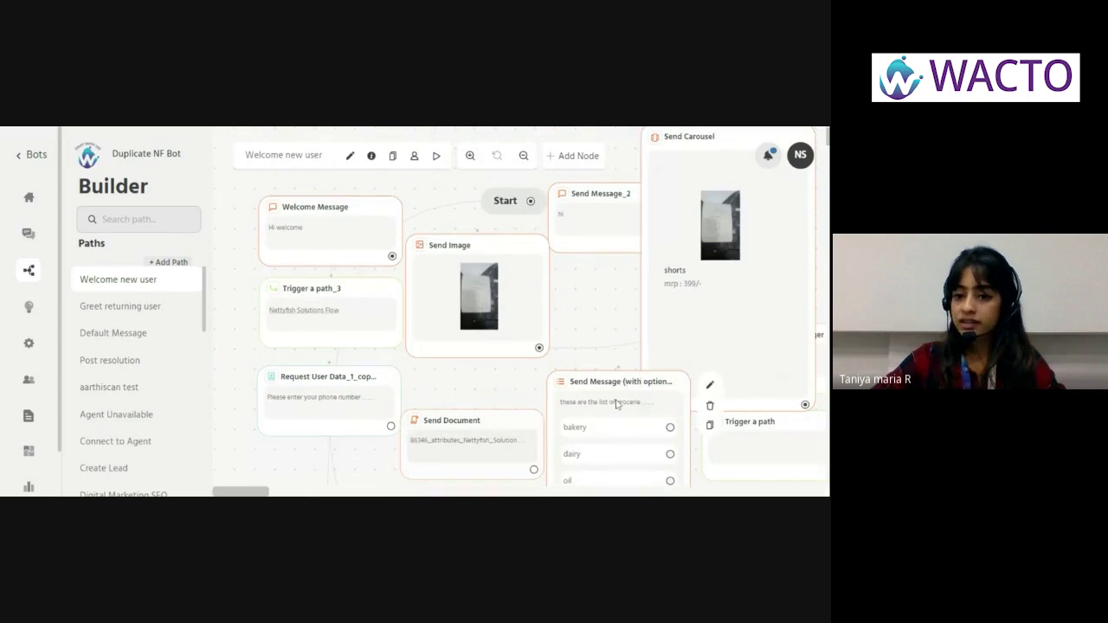
scroll(591, 435, "down", 4)
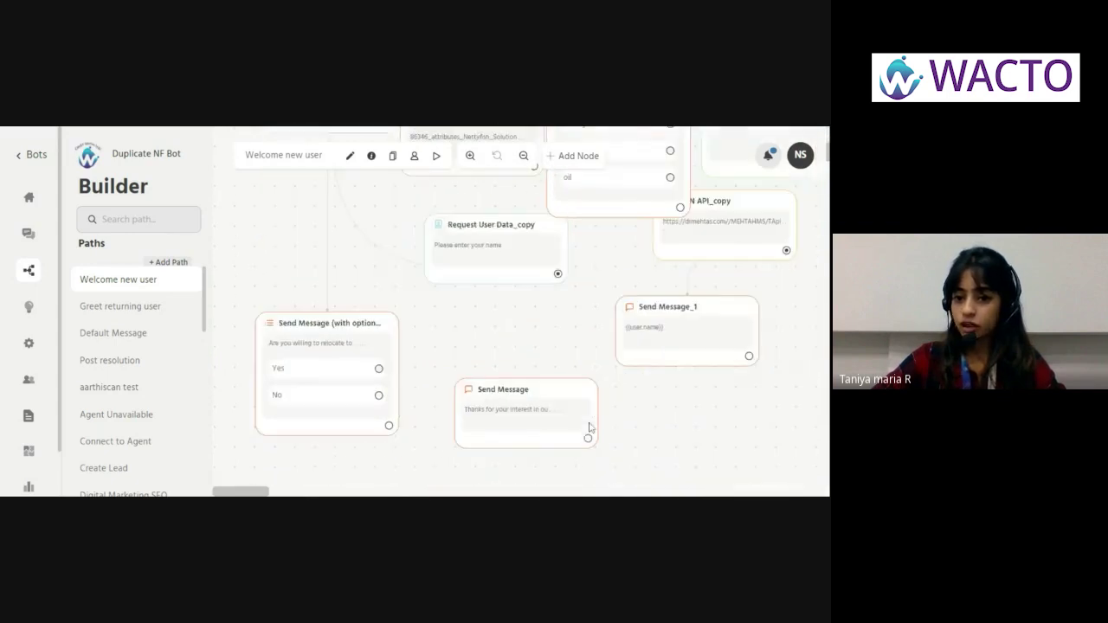
left_click(681, 210)
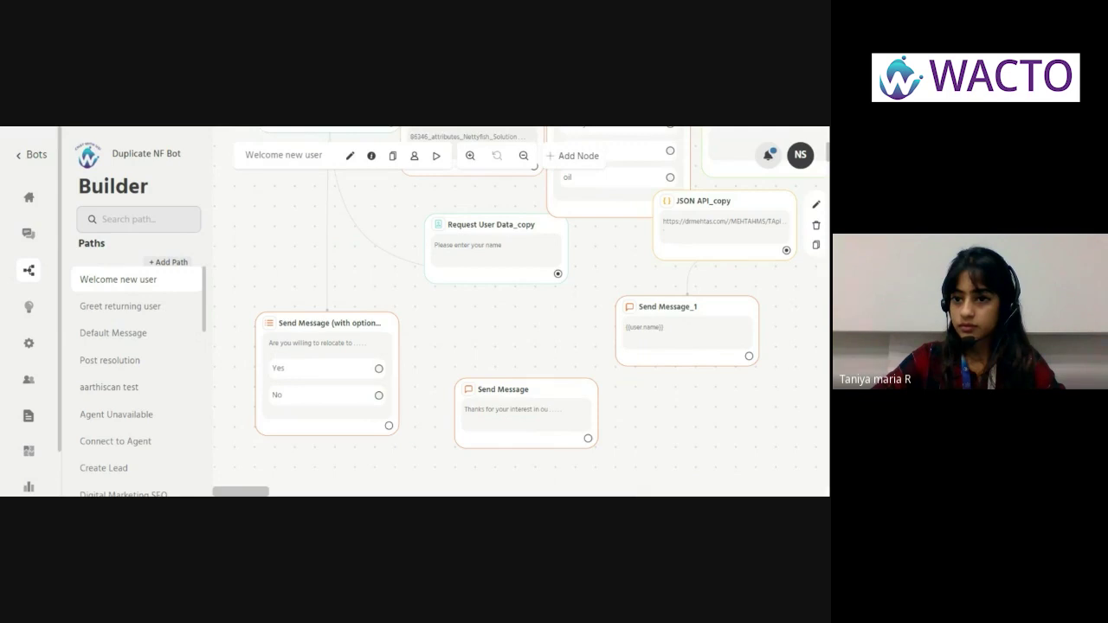
scroll(776, 321, "down", 5)
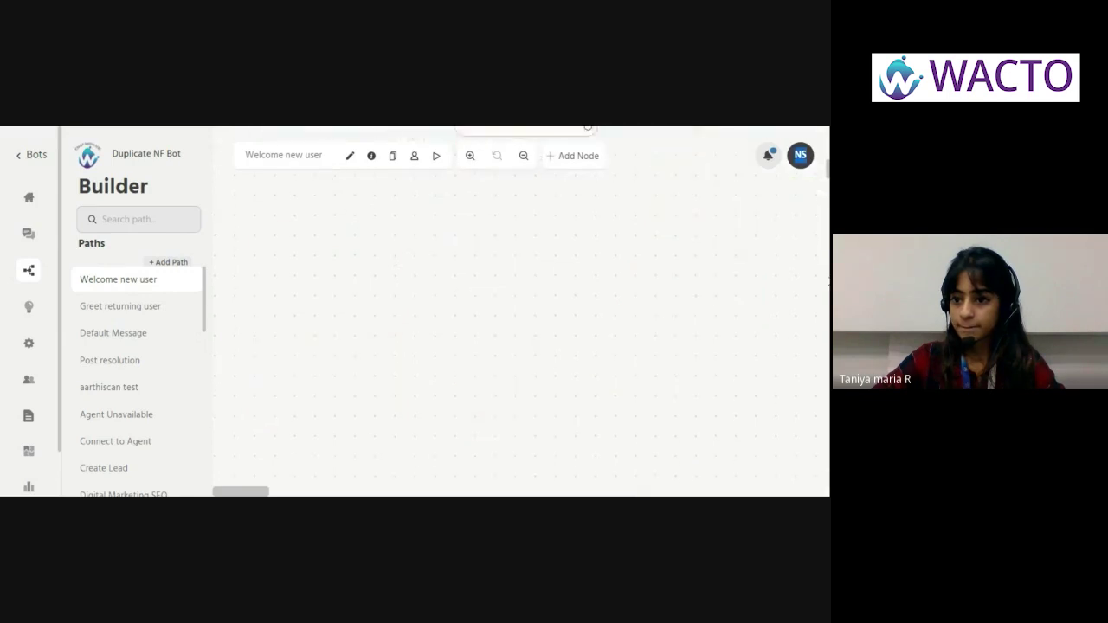
scroll(789, 306, "up", 5)
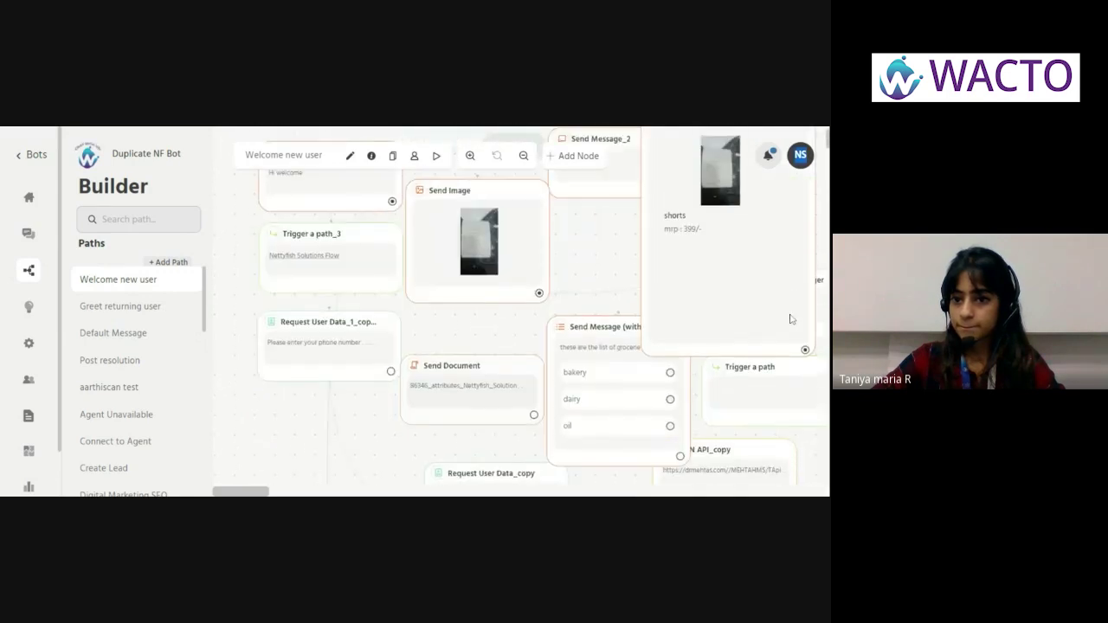
left_click_drag(680, 456, 524, 413)
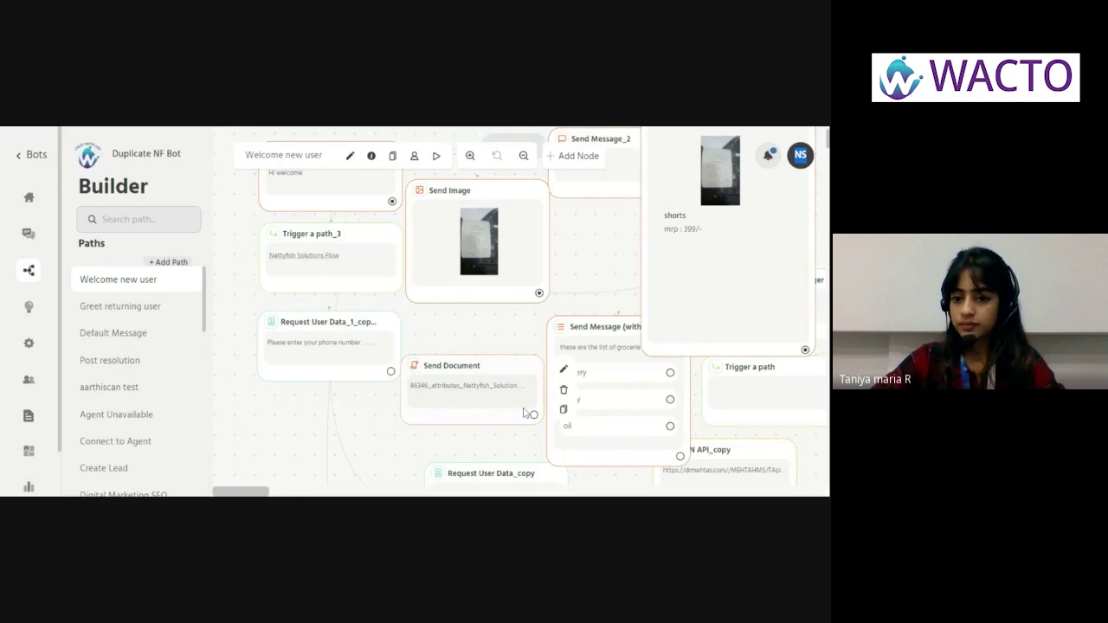
scroll(524, 398, "up", 1)
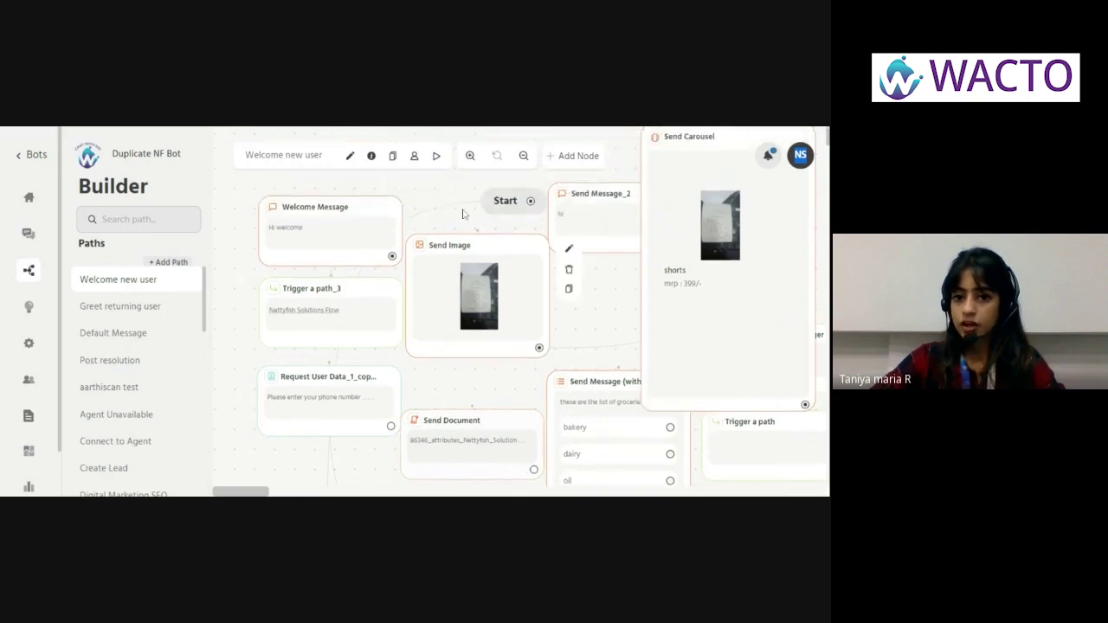
Save Send Message (with options)_1 as the path's root node and select the grocery list options node.
left_click(530, 205)
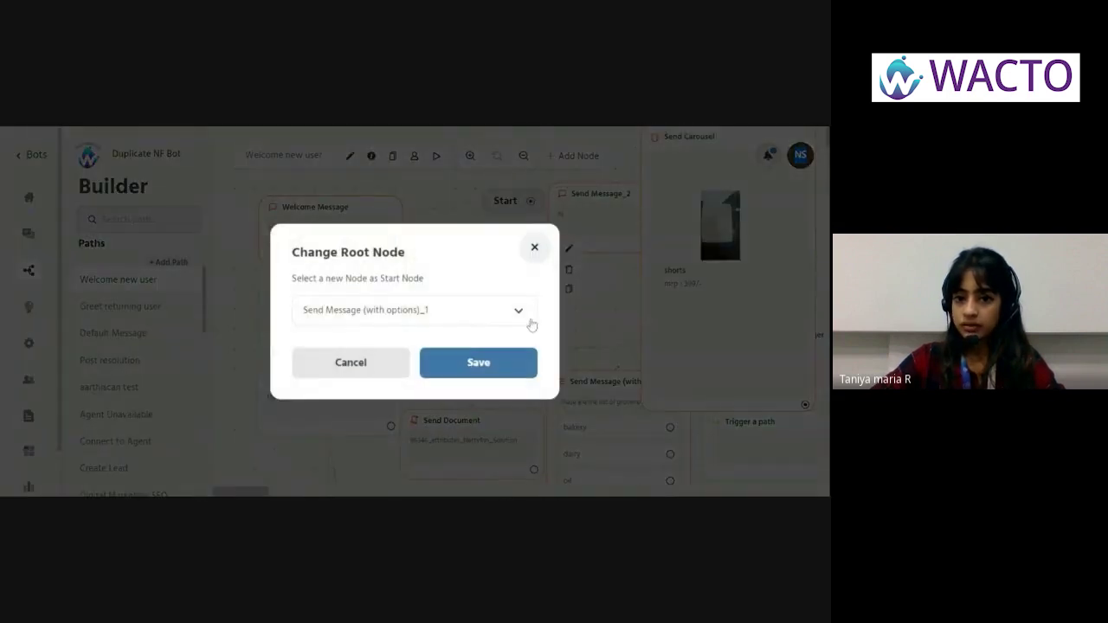
left_click(525, 360)
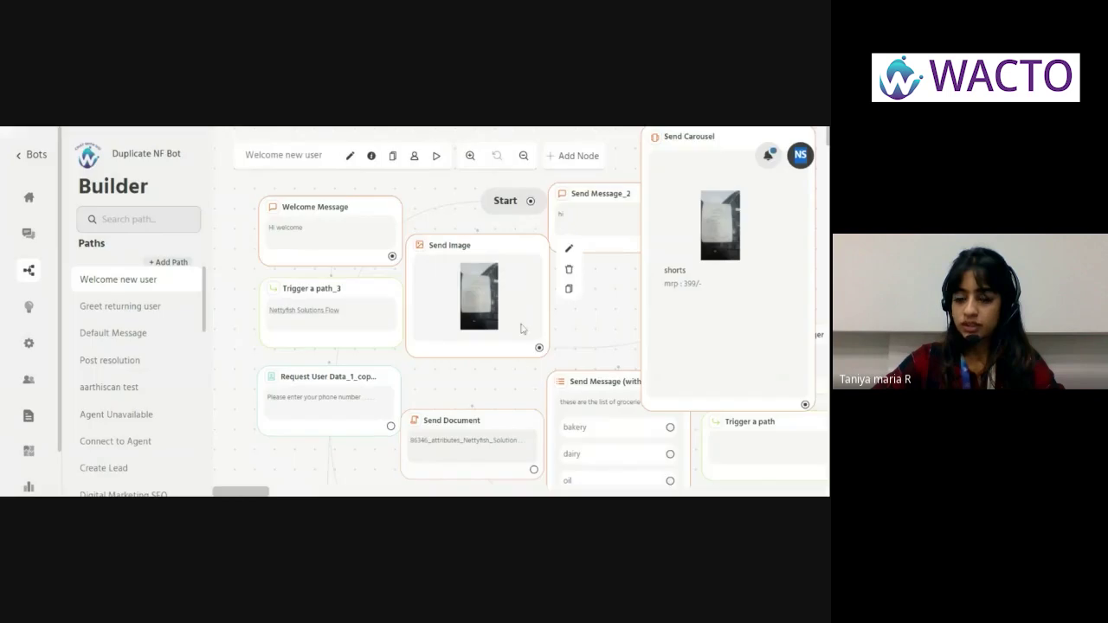
left_click(604, 413)
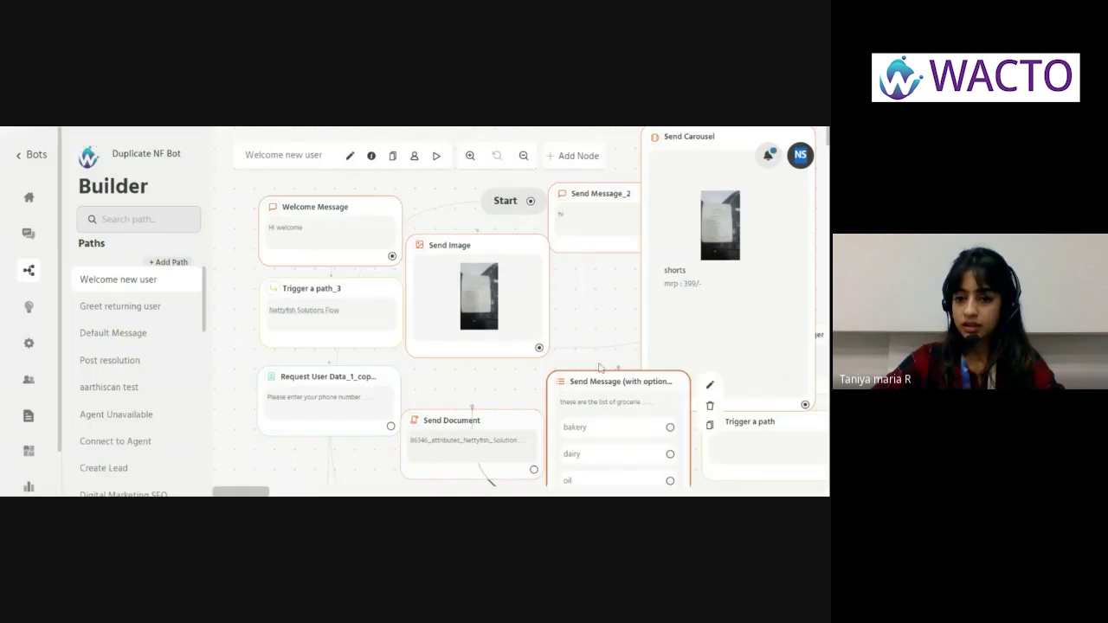
Change the root node of the Welcome new user path to Send Message_2 and save it.
left_click(531, 203)
left_click(520, 314)
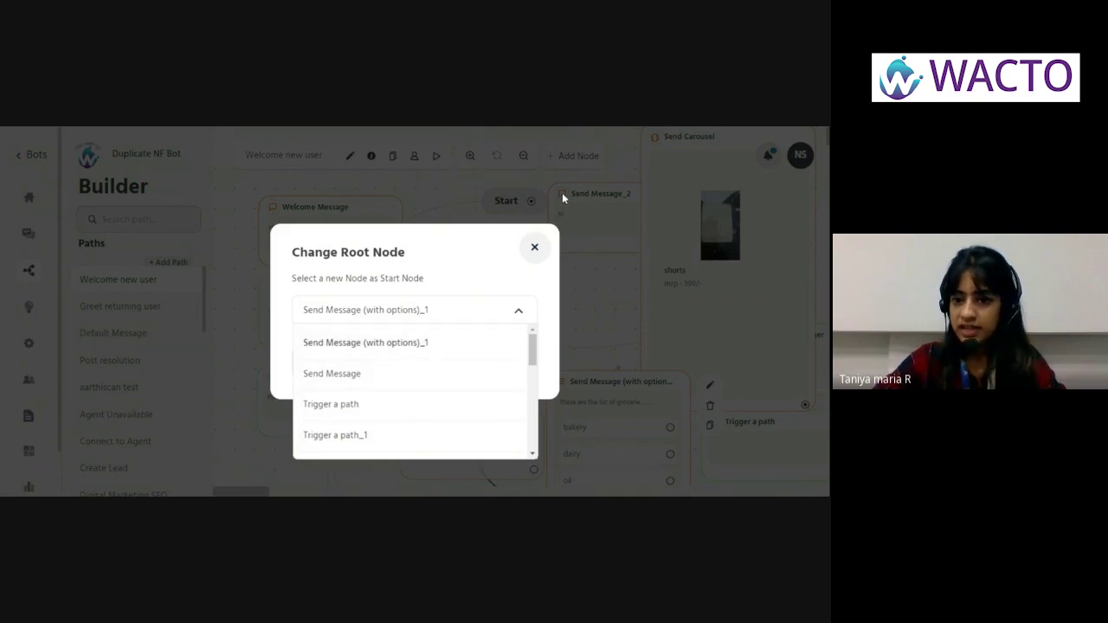
scroll(398, 368, "down", 5)
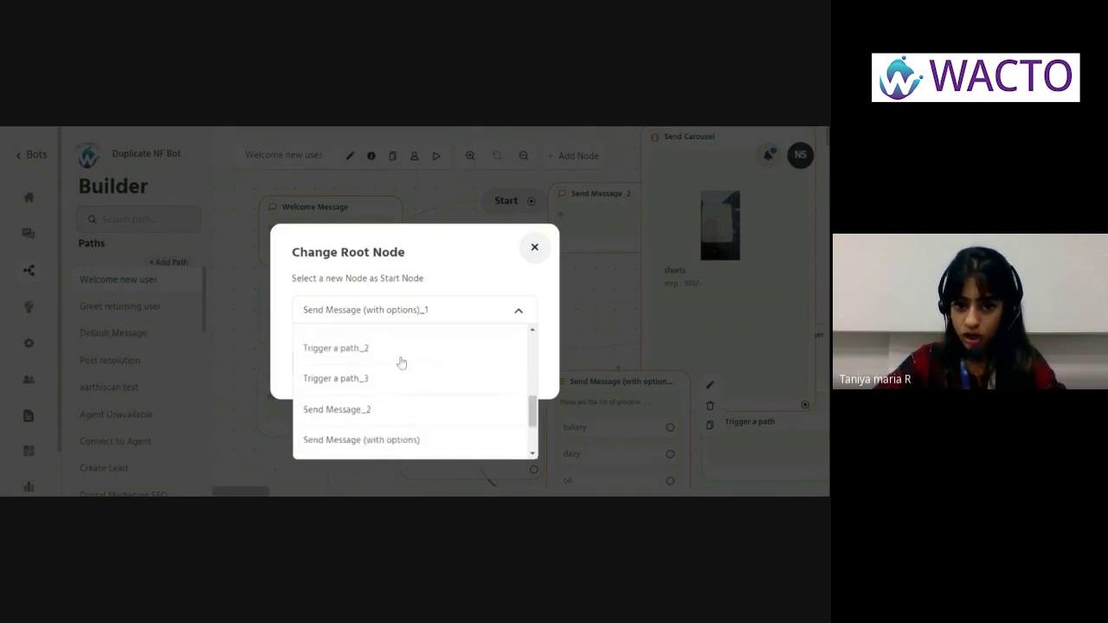
scroll(391, 390, "up", 2)
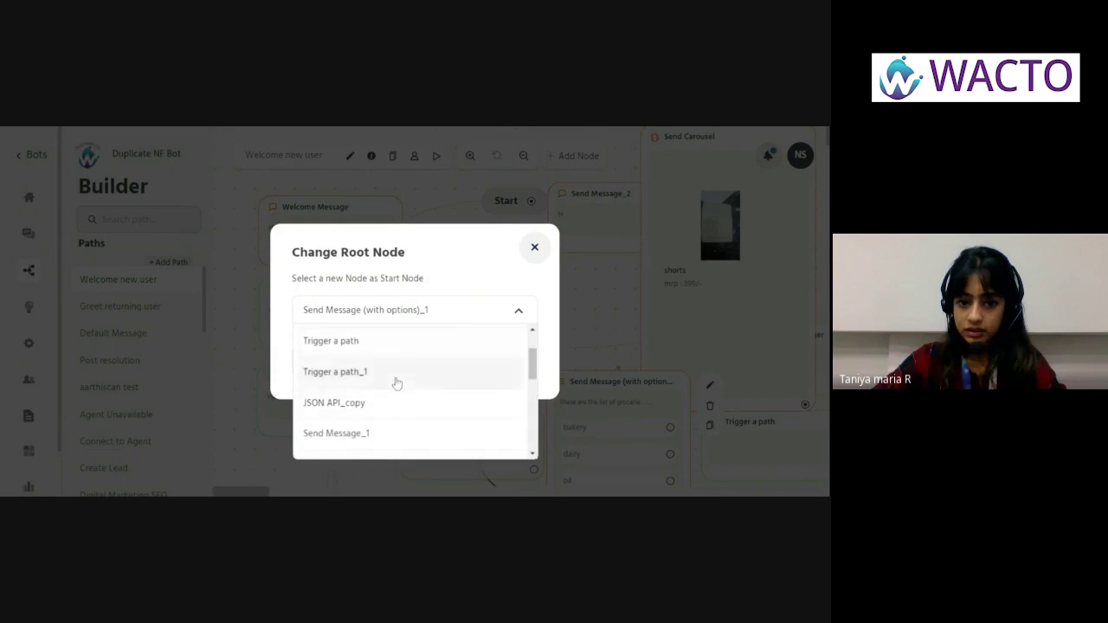
scroll(395, 386, "down", 2)
scroll(401, 413, "up", 5)
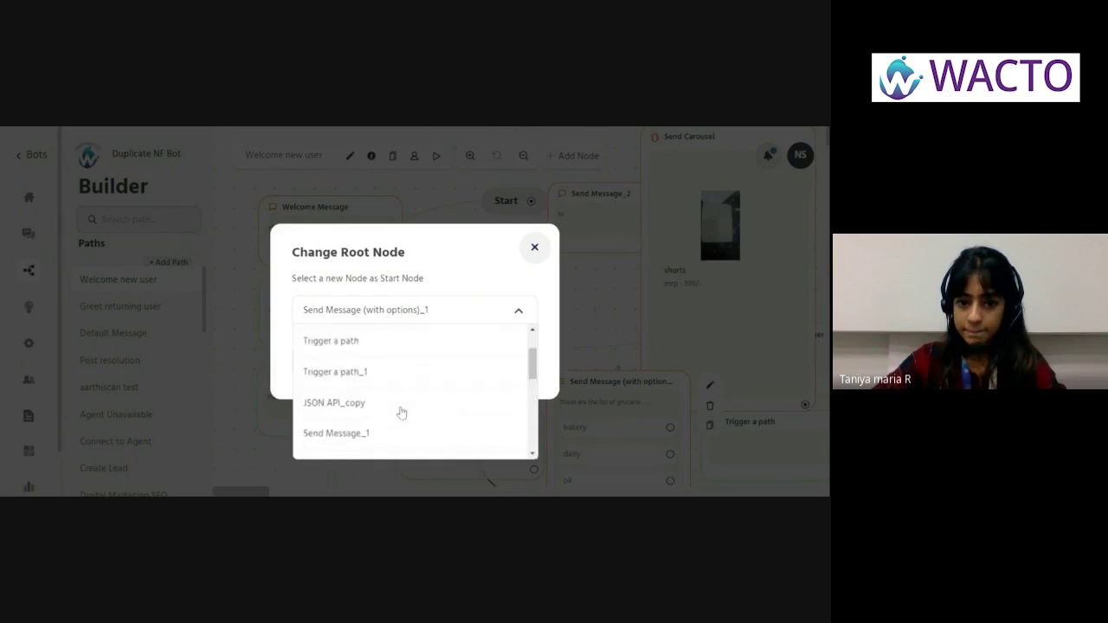
scroll(414, 406, "down", 2)
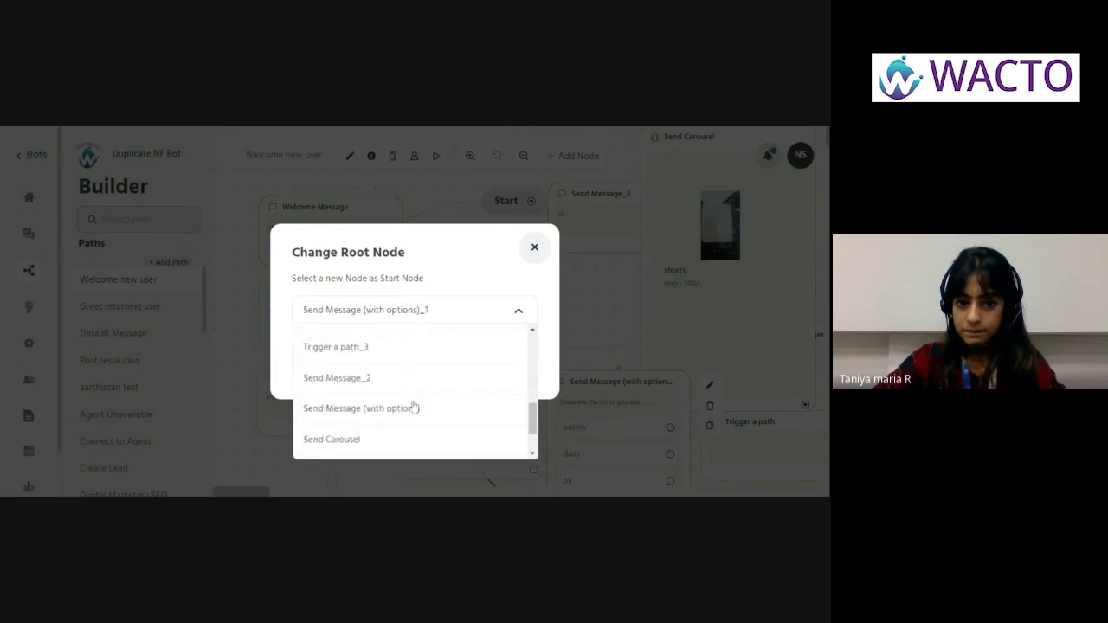
left_click(431, 383)
left_click(459, 363)
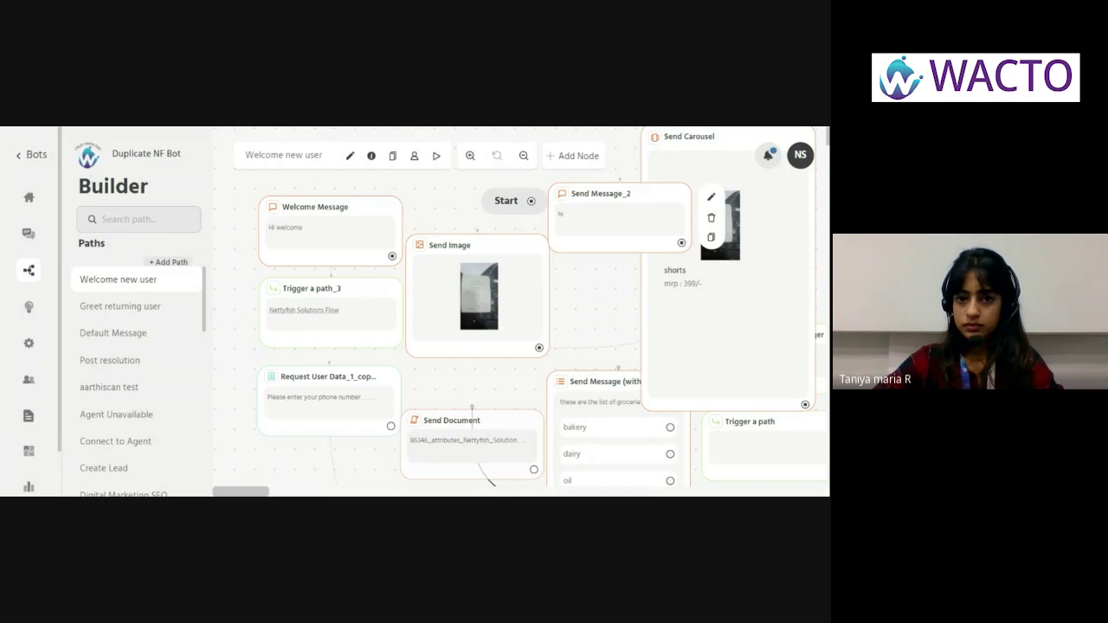
Preview the bot and review the chat from the first message through the image and carousel to the grocery options.
left_click(436, 156)
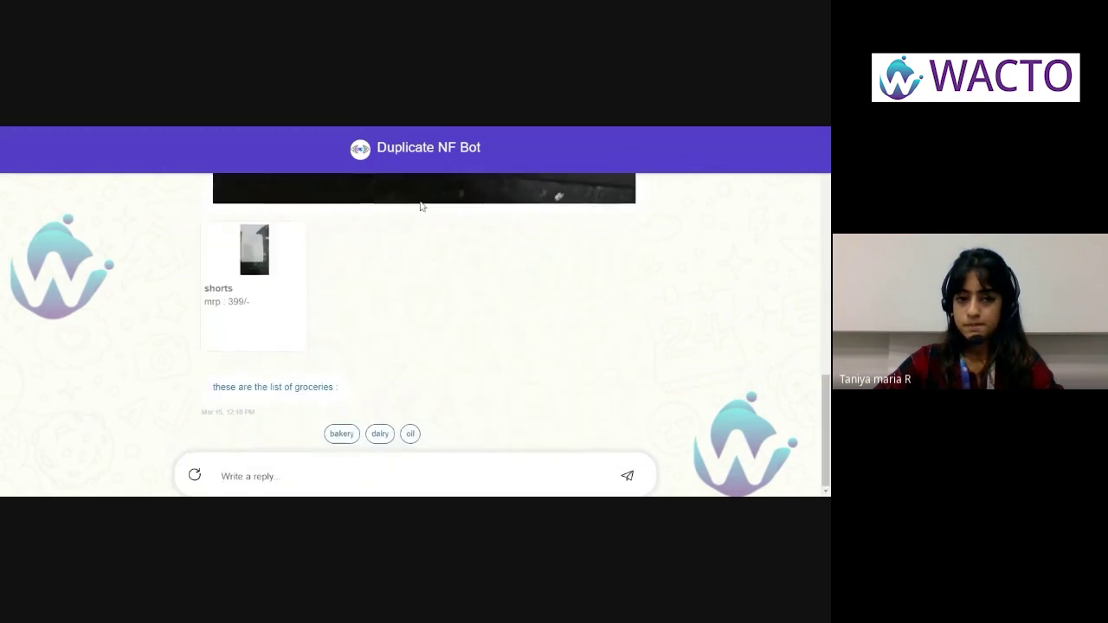
scroll(424, 221, "up", 10)
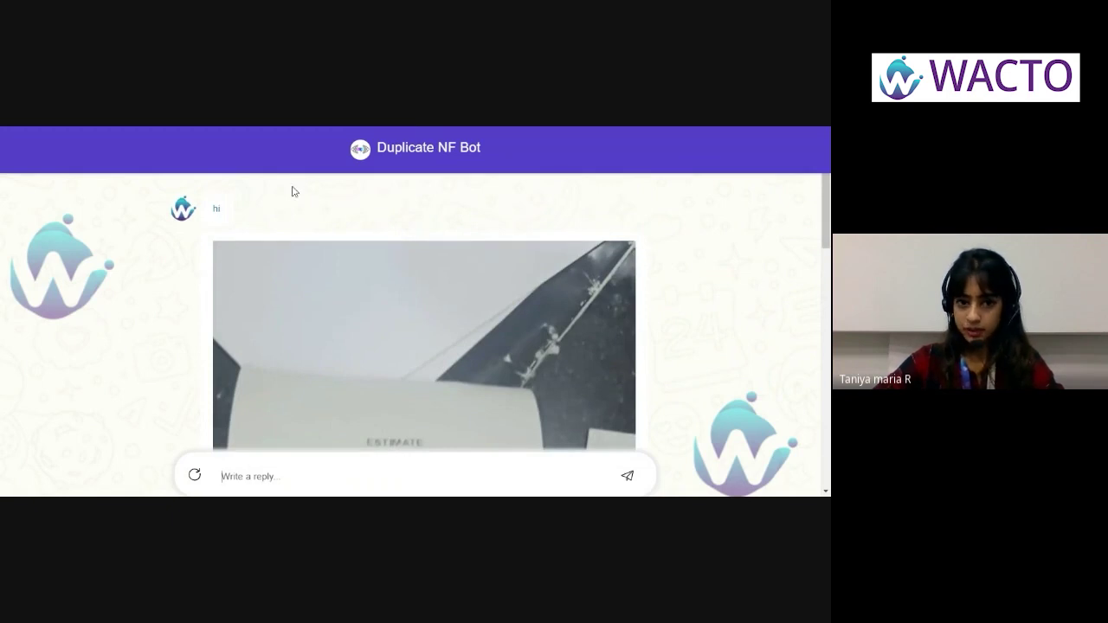
scroll(306, 277, "down", 10)
scroll(372, 264, "up", 5)
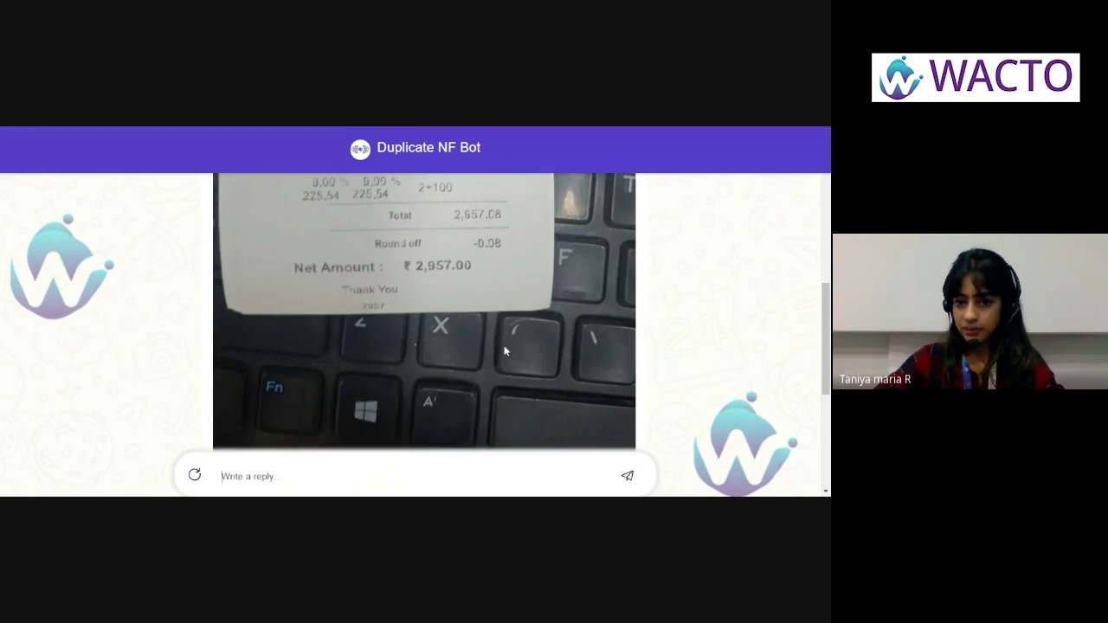
scroll(506, 350, "down", 5)
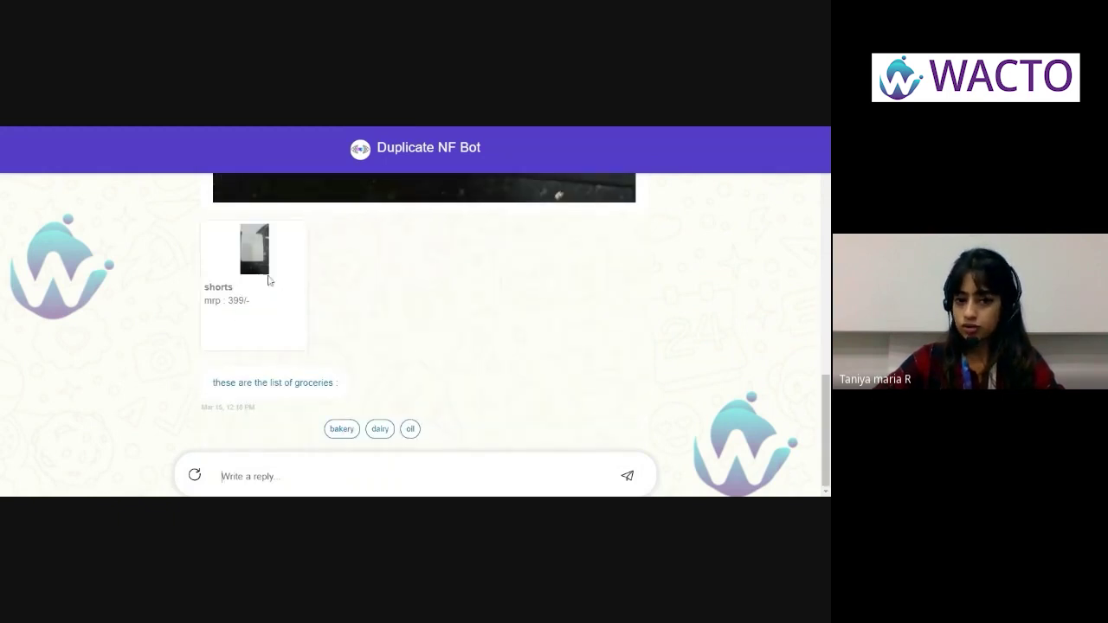